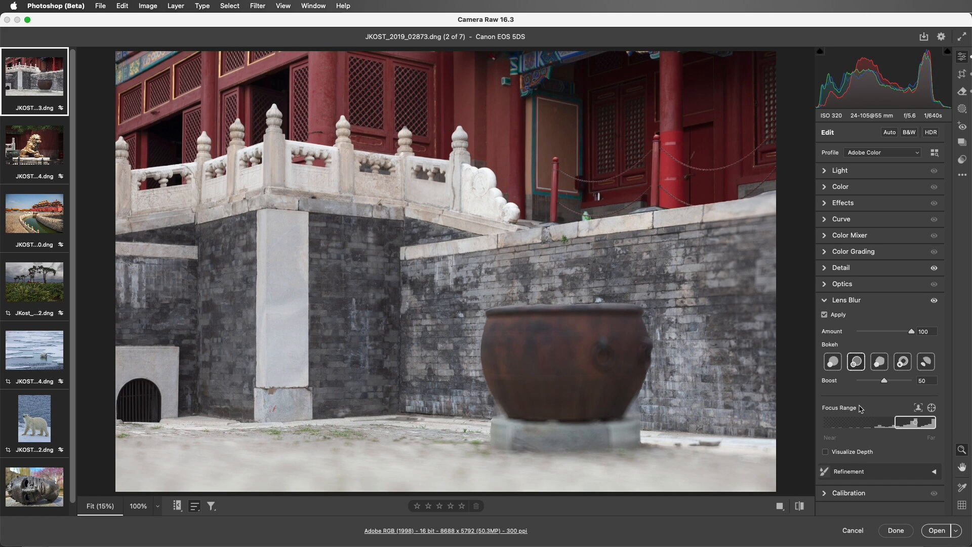
Try focusing the lens blur on the foreground pavement, and shift the focus range to the far background
{"action": "left_click", "coordinate": [727, 475]}
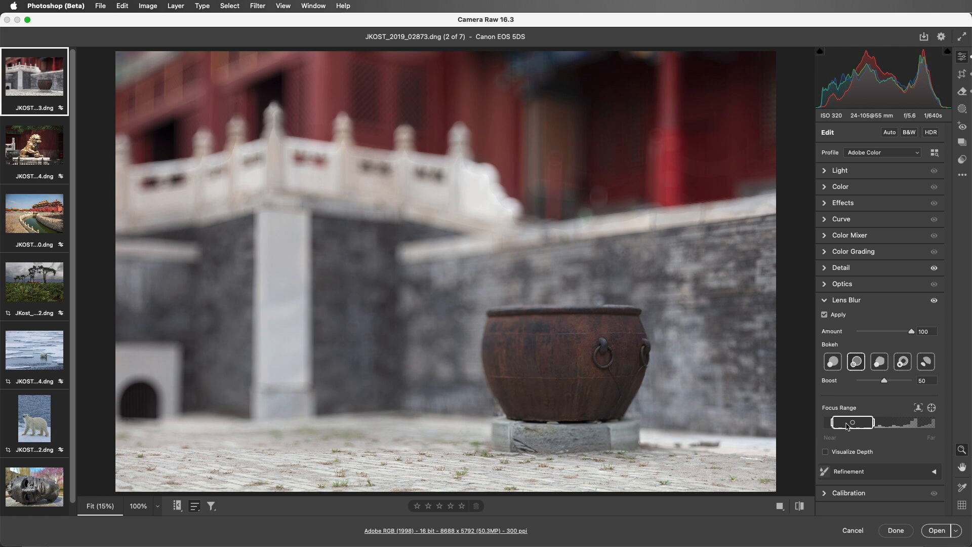
{"action": "mouse_move", "coordinate": [849, 424]}
{"action": "left_click_drag", "start_coordinate": [851, 426], "coordinate": [920, 427]}
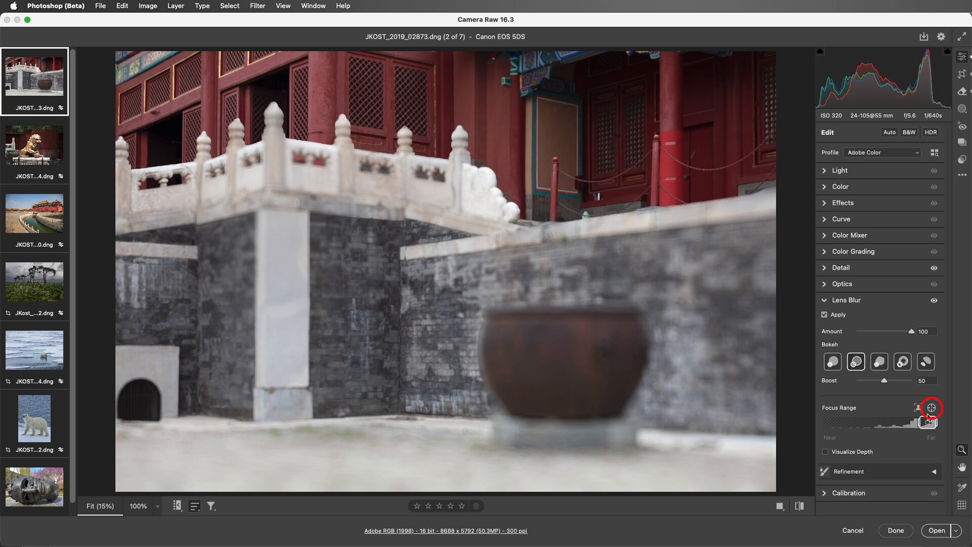
Focus the lens blur on the large pot, and fine-tune the focus range slightly farther and wider with depth visualization
{"action": "left_click", "coordinate": [564, 368]}
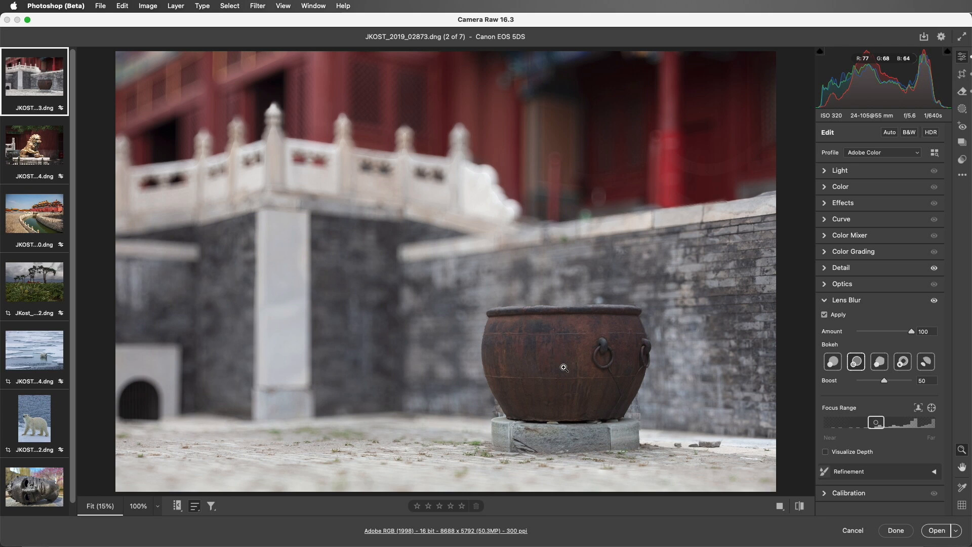
{"action": "left_click", "coordinate": [826, 452]}
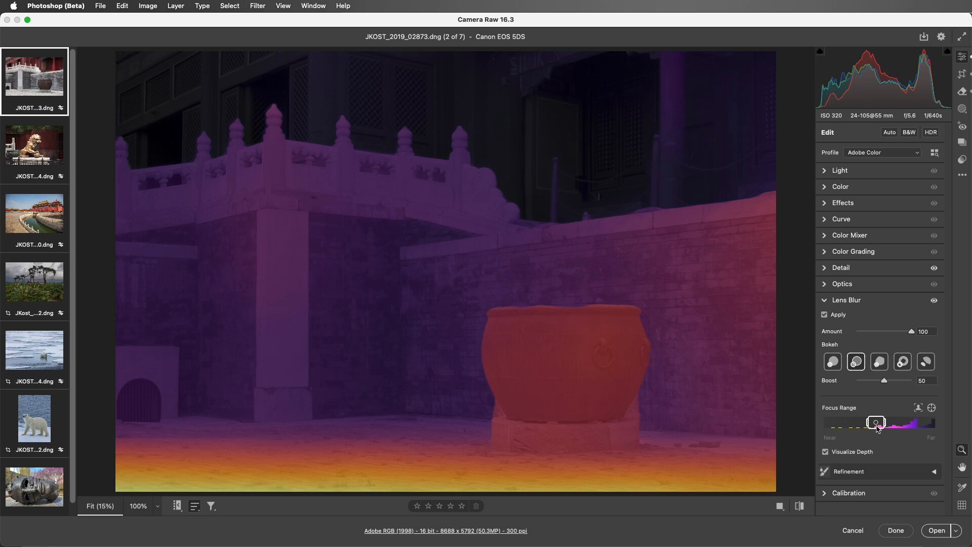
{"action": "mouse_move", "coordinate": [877, 428]}
{"action": "left_mouse_down"}
{"action": "mouse_move", "coordinate": [911, 429]}
{"action": "mouse_move", "coordinate": [885, 431]}
{"action": "left_mouse_up"}
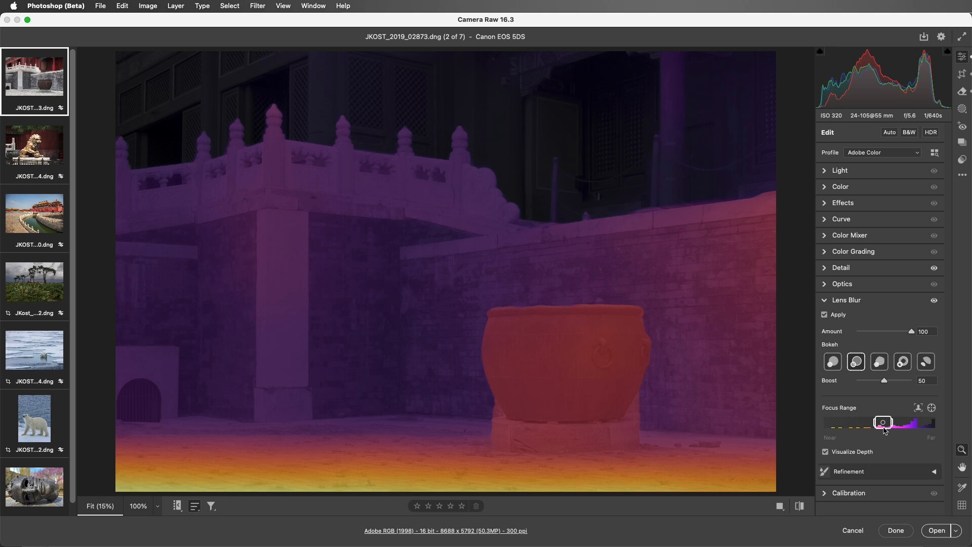
{"action": "left_click", "coordinate": [825, 451]}
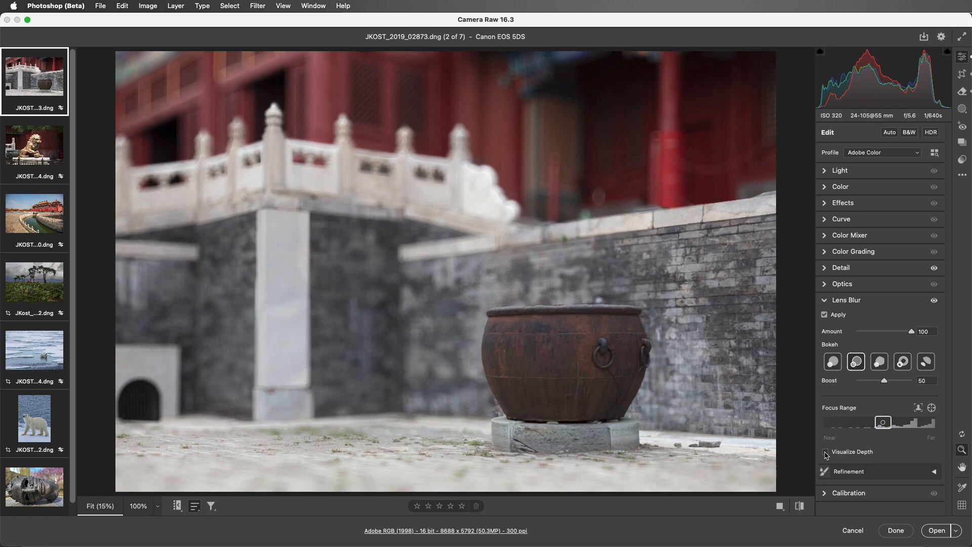
{"action": "left_click", "coordinate": [872, 425], "text": "alt"}
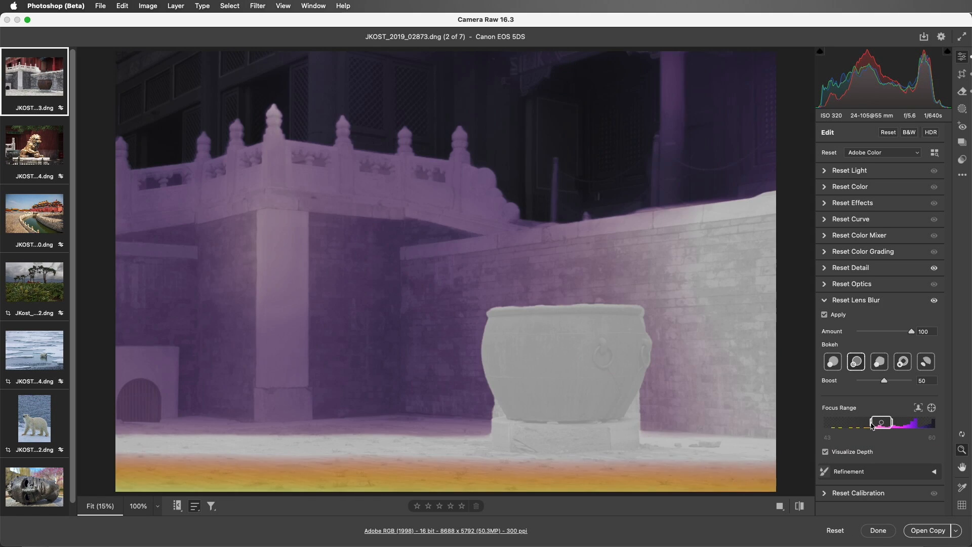
{"action": "mouse_move", "coordinate": [872, 425]}
{"action": "left_mouse_down"}
{"action": "mouse_move", "coordinate": [846, 426]}
{"action": "mouse_move", "coordinate": [875, 427]}
{"action": "left_mouse_up"}
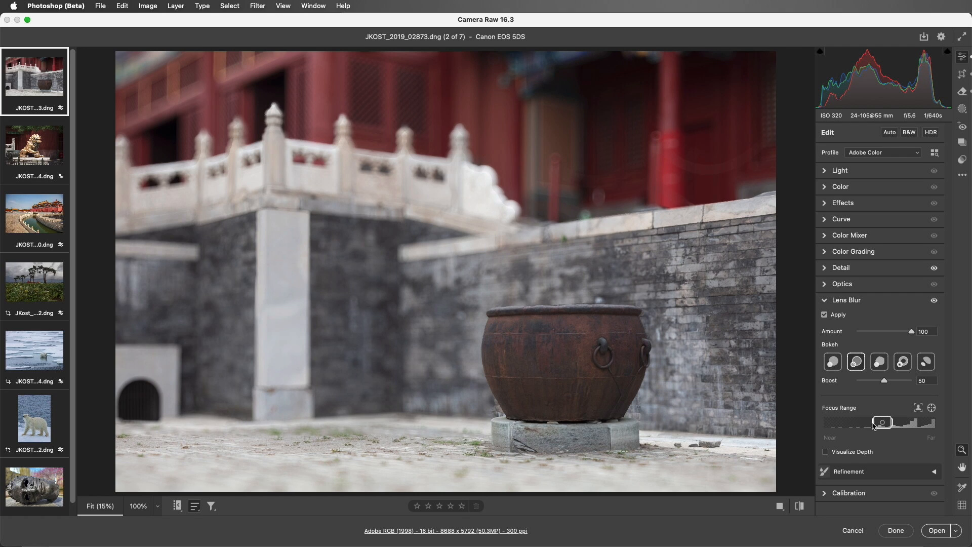
Try each bokeh shape, keep the fifth one, and set the bokeh boost to 100
{"action": "left_click", "coordinate": [841, 364]}
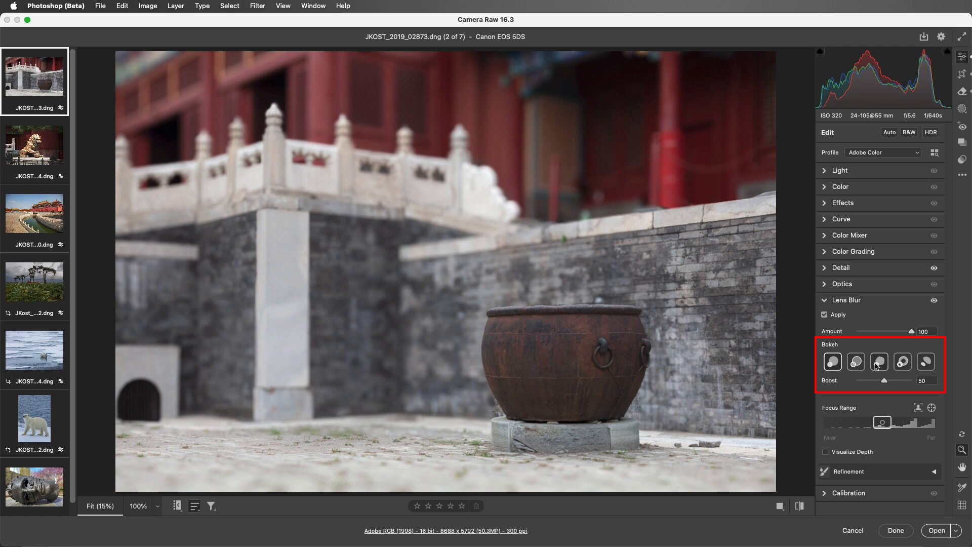
{"action": "left_click", "coordinate": [858, 364]}
{"action": "left_click", "coordinate": [879, 364]}
{"action": "left_click", "coordinate": [903, 366]}
{"action": "left_click", "coordinate": [919, 365]}
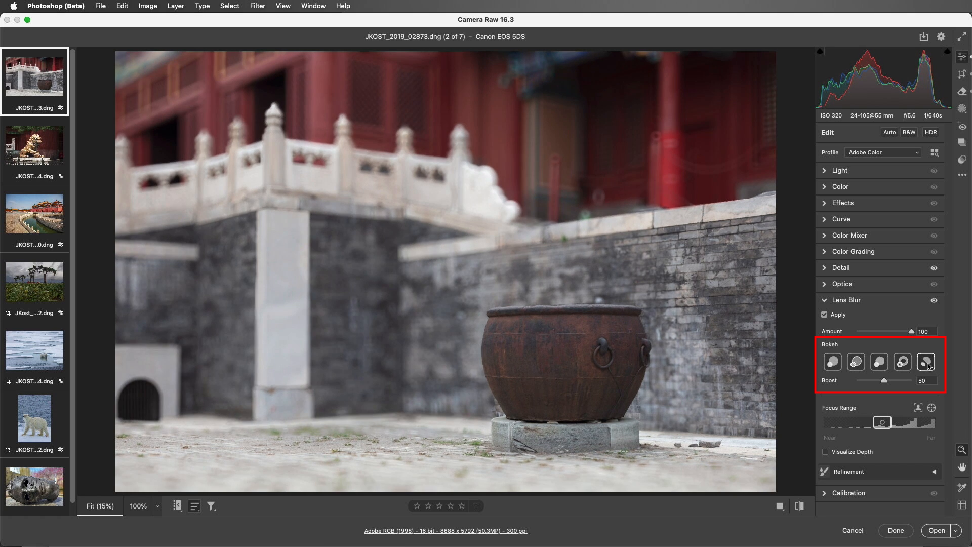
{"action": "left_click_drag", "start_coordinate": [885, 381], "coordinate": [919, 385]}
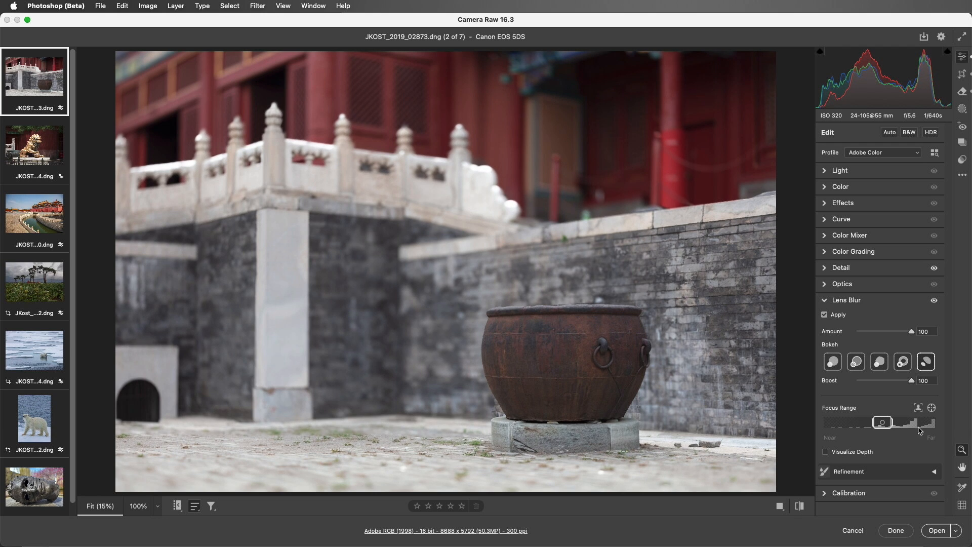
Expand the lens blur refinement options and activate the Blur brush with Auto Mask enabled
{"action": "left_click", "coordinate": [934, 471]}
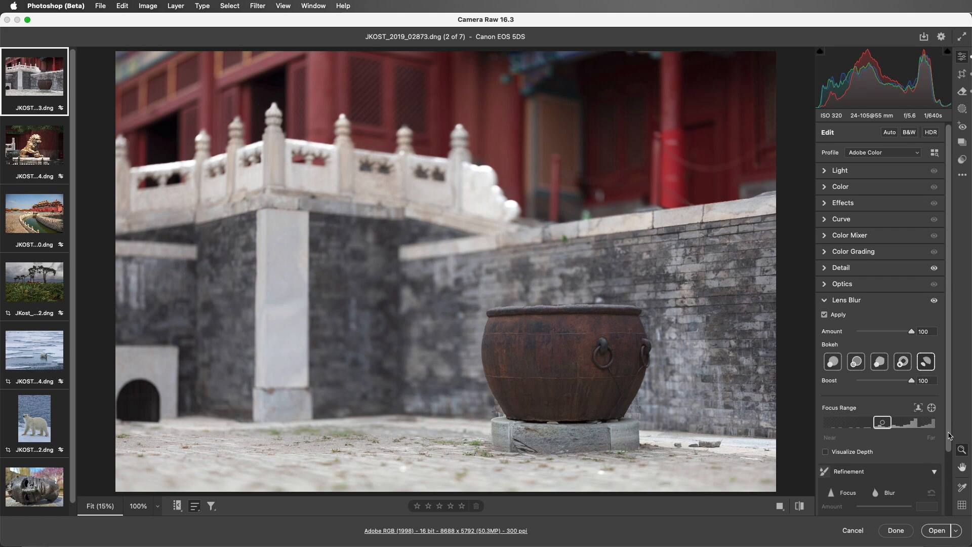
{"action": "scroll", "coordinate": [948, 456], "scroll_direction": "down", "scroll_amount": 3}
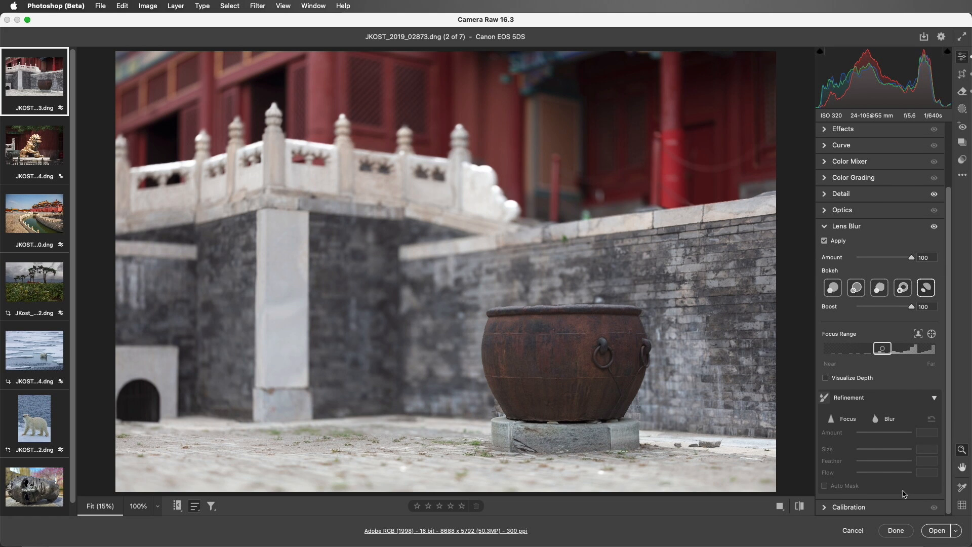
{"action": "left_click", "coordinate": [878, 424]}
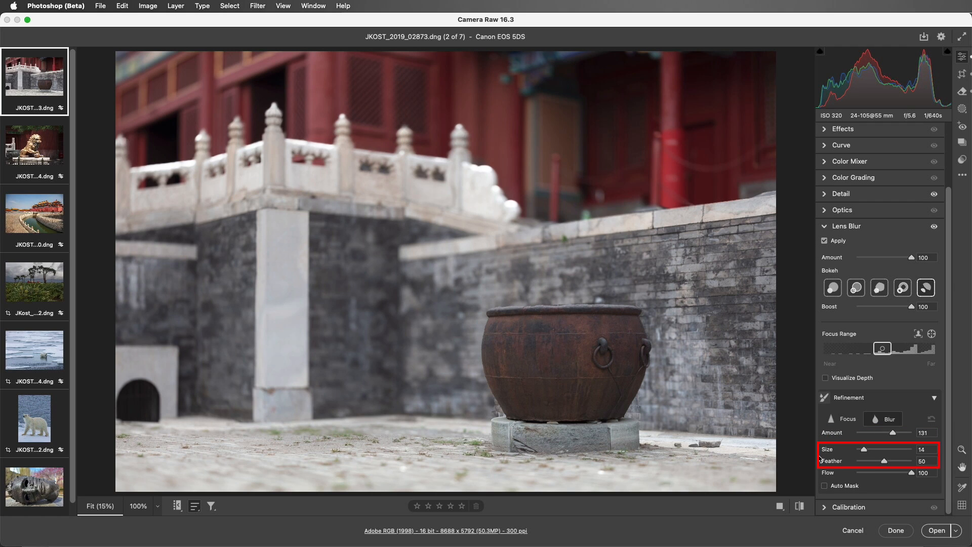
{"action": "left_click", "coordinate": [825, 487]}
Reduce the Blur brush size to 4, brush the sharp wall area beside the pot's lower right edge, and set the amount to 93
{"action": "key", "text": "z"}
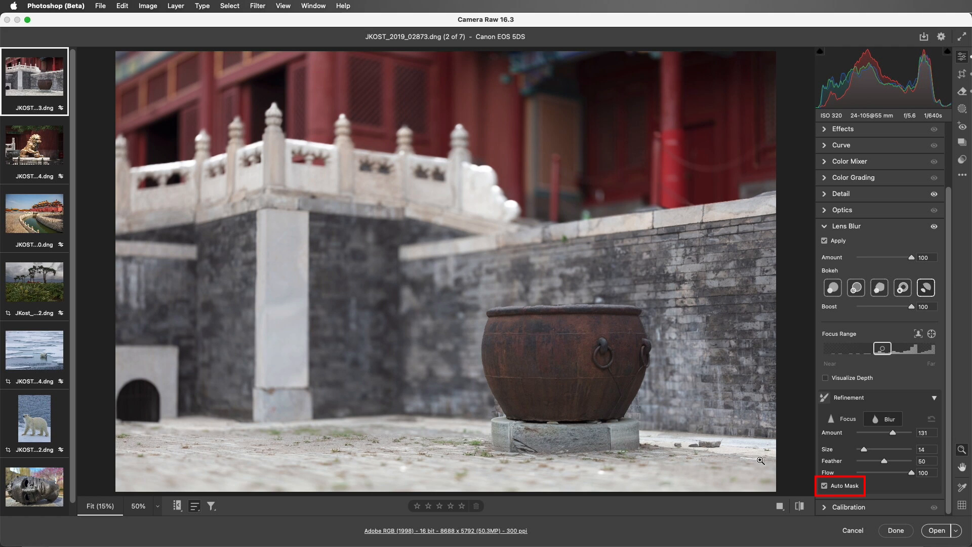
{"action": "left_click", "coordinate": [652, 412]}
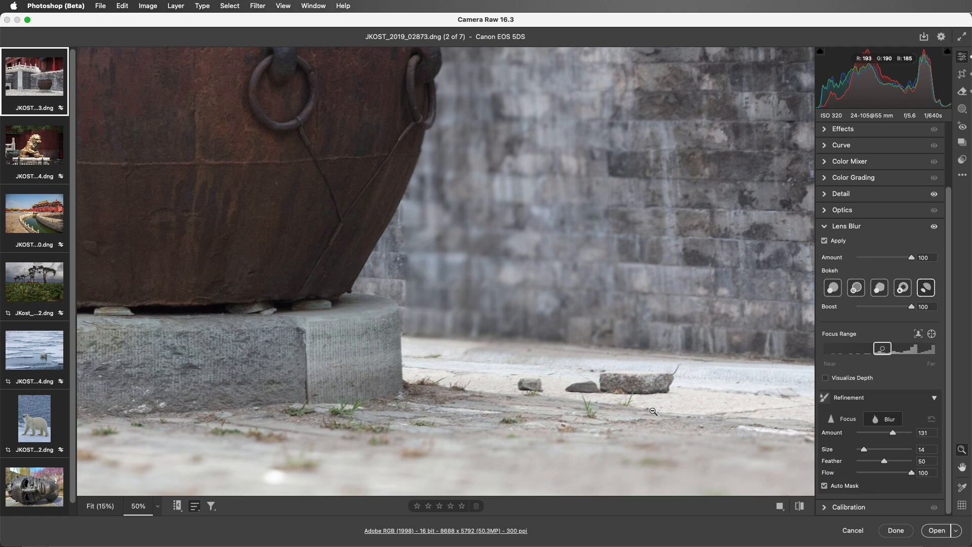
{"action": "key", "text": "z"}
{"action": "key", "text": "bracketleft"}
{"action": "key", "text": "bracketleft"}
{"action": "key", "text": "bracketleft"}
{"action": "key", "text": "bracketleft"}
{"action": "key", "text": "bracketleft"}
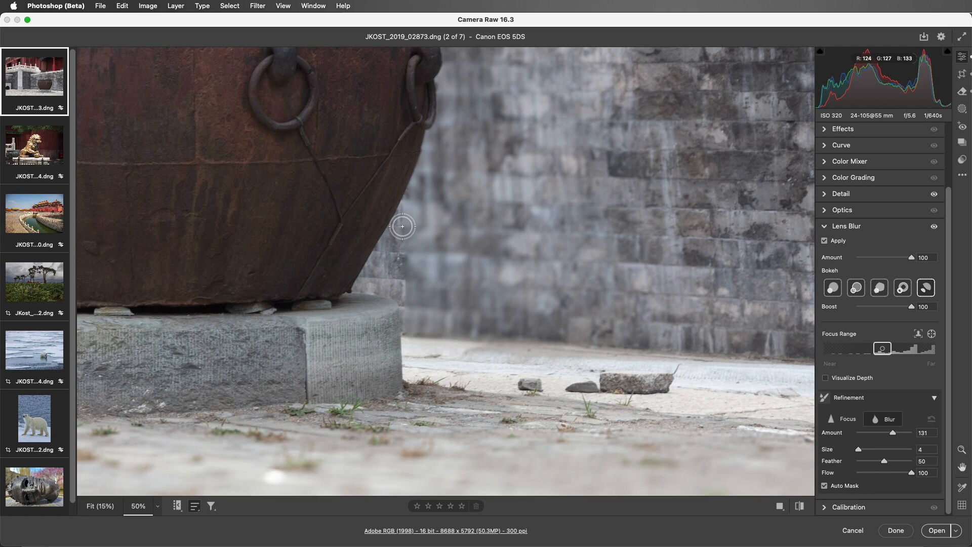
{"action": "mouse_move", "coordinate": [392, 251]}
{"action": "left_mouse_down"}
{"action": "mouse_move", "coordinate": [363, 280]}
{"action": "mouse_move", "coordinate": [402, 286]}
{"action": "mouse_move", "coordinate": [416, 327]}
{"action": "left_mouse_up"}
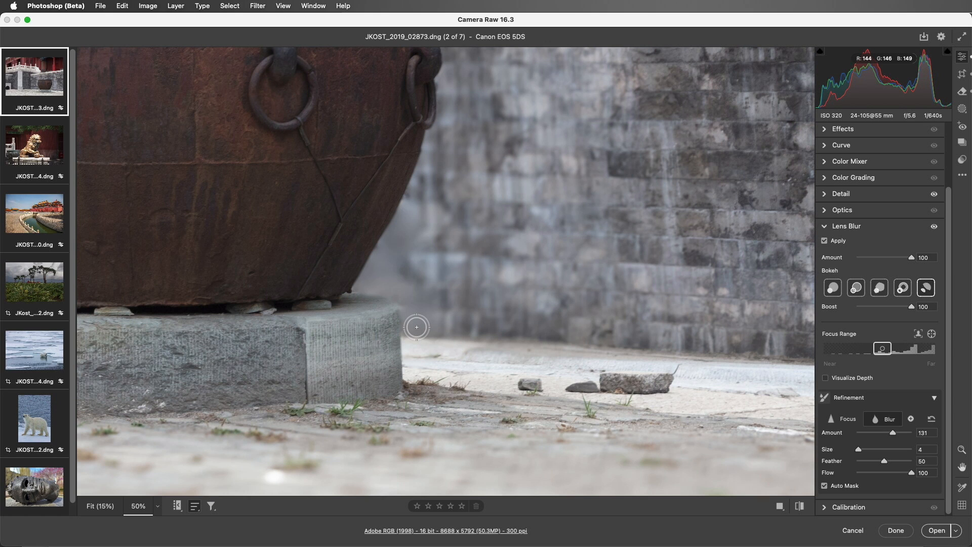
{"action": "mouse_move", "coordinate": [893, 433]}
{"action": "left_mouse_down"}
{"action": "mouse_move", "coordinate": [864, 434]}
{"action": "mouse_move", "coordinate": [882, 434]}
{"action": "left_mouse_up"}
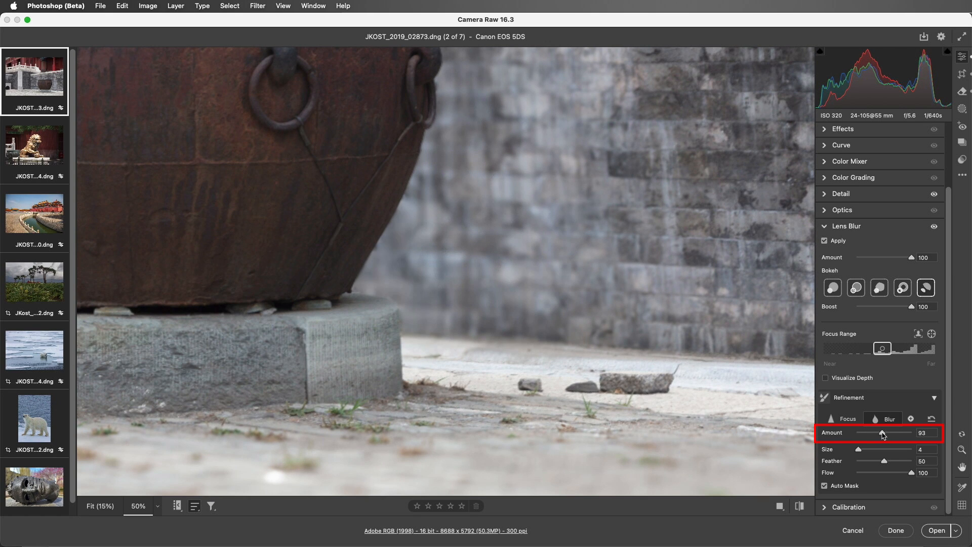
Brush blur over the sharp wall area beside the pot's lower left edge and raise the amount to 115
{"action": "key", "text": "space"}
{"action": "left_click_drag", "start_coordinate": [223, 343], "coordinate": [532, 353]}
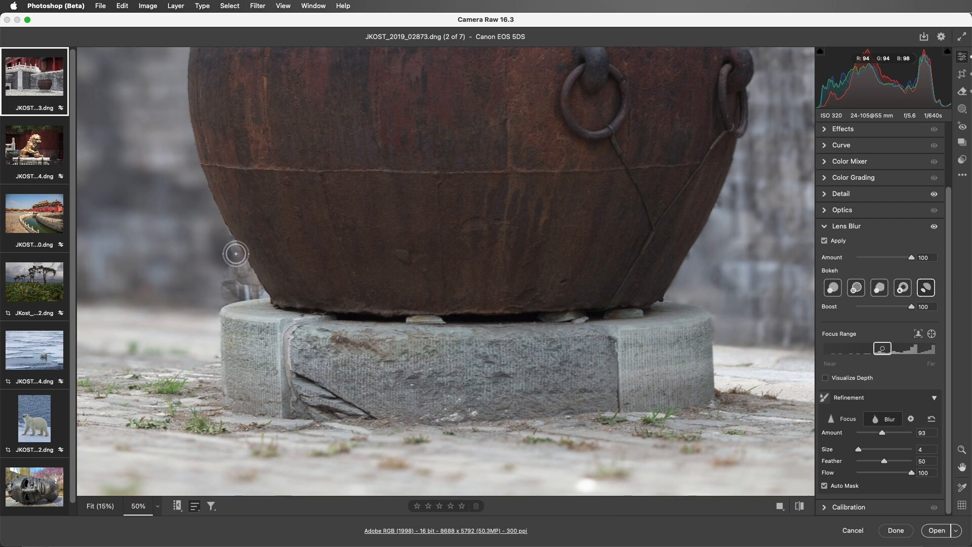
{"action": "mouse_move", "coordinate": [236, 253]}
{"action": "left_mouse_down"}
{"action": "mouse_move", "coordinate": [255, 288]}
{"action": "mouse_move", "coordinate": [220, 296]}
{"action": "left_mouse_up"}
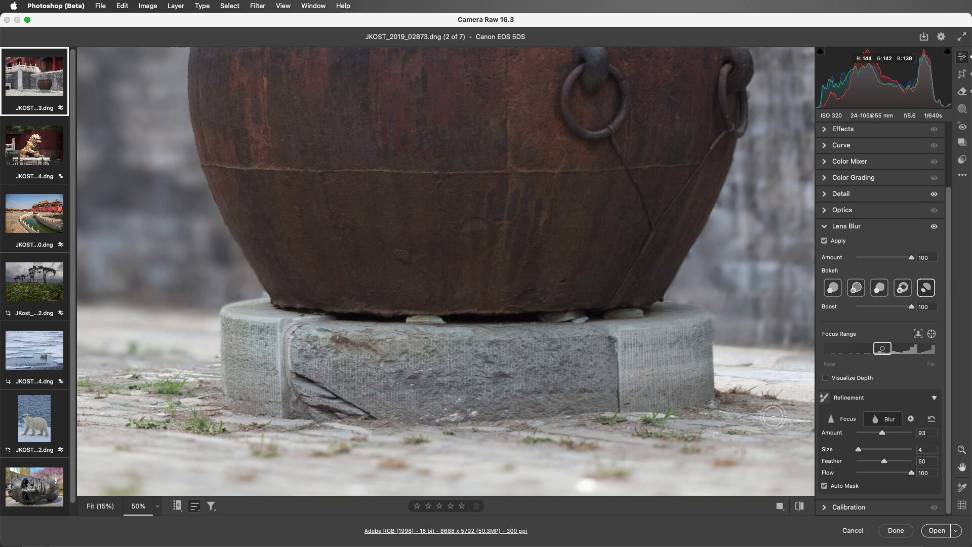
{"action": "left_click_drag", "start_coordinate": [882, 434], "coordinate": [890, 437]}
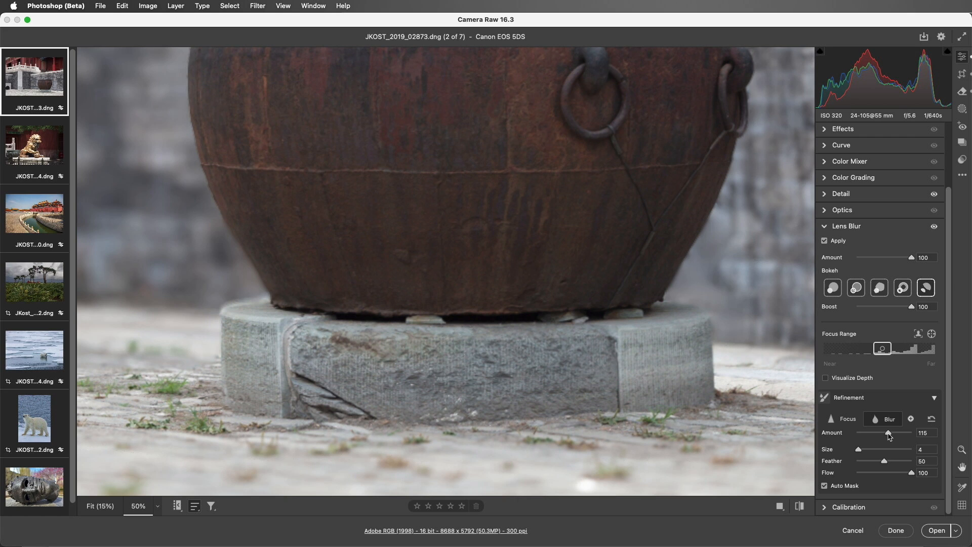
Start a new blur refinement over the wall's right end with amount 78 and Auto Mask off, and try the Focus brush on the balustrade
{"action": "left_click", "coordinate": [912, 419]}
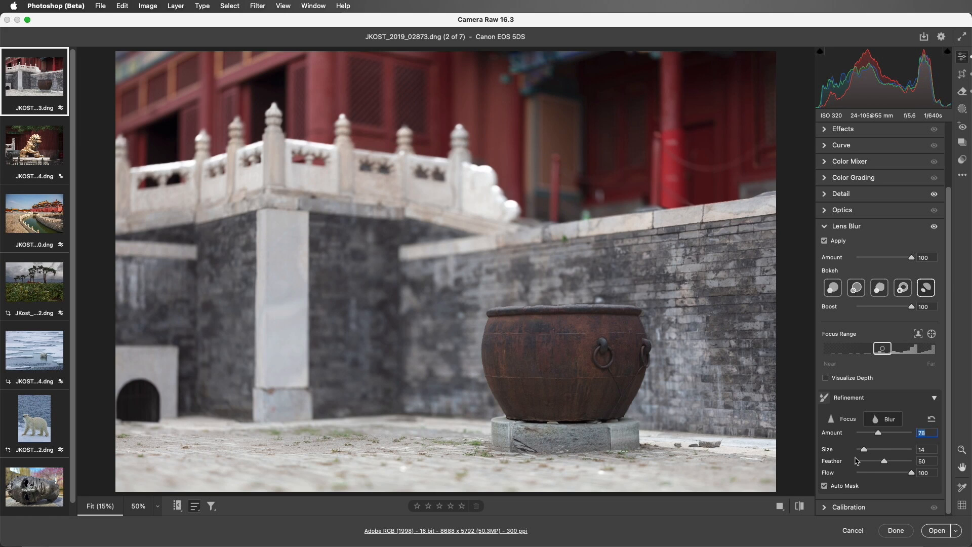
{"action": "mouse_move", "coordinate": [754, 382]}
{"action": "left_mouse_down"}
{"action": "mouse_move", "coordinate": [707, 282]}
{"action": "mouse_move", "coordinate": [688, 274]}
{"action": "mouse_move", "coordinate": [770, 278]}
{"action": "mouse_move", "coordinate": [713, 305]}
{"action": "mouse_move", "coordinate": [755, 347]}
{"action": "mouse_move", "coordinate": [710, 391]}
{"action": "mouse_move", "coordinate": [757, 399]}
{"action": "left_mouse_up"}
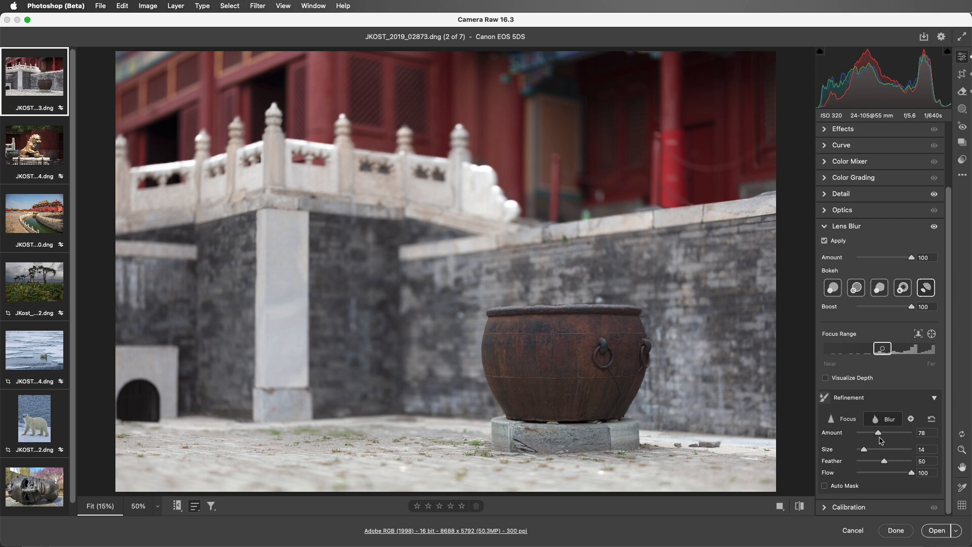
{"action": "mouse_move", "coordinate": [879, 433]}
{"action": "left_mouse_down"}
{"action": "mouse_move", "coordinate": [902, 434]}
{"action": "mouse_move", "coordinate": [865, 436]}
{"action": "mouse_move", "coordinate": [877, 436]}
{"action": "left_mouse_up"}
{"action": "left_click", "coordinate": [843, 419]}
{"action": "mouse_move", "coordinate": [304, 127]}
{"action": "left_mouse_down"}
{"action": "mouse_move", "coordinate": [260, 120]}
{"action": "mouse_move", "coordinate": [286, 117]}
{"action": "left_mouse_up"}
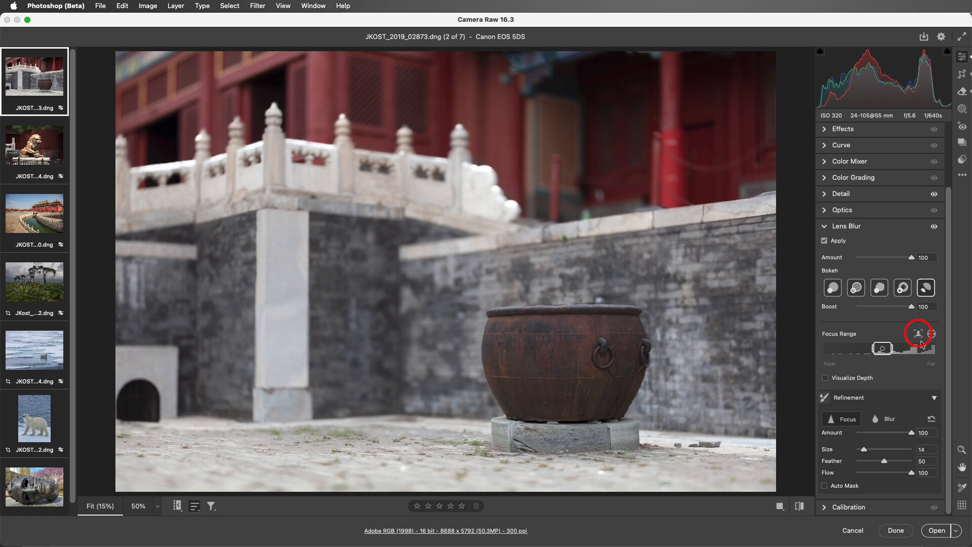
Toggle the Lens Blur adjustments off and back on to compare the photo with and without them
{"action": "left_click_drag", "start_coordinate": [949, 337], "coordinate": [946, 271]}
{"action": "left_click", "coordinate": [934, 301]}
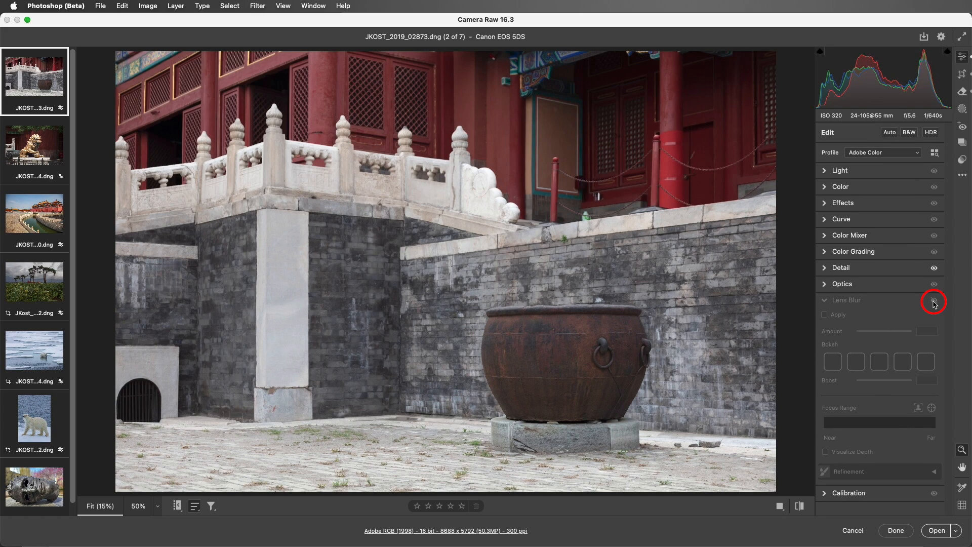
{"action": "left_click", "coordinate": [935, 301]}
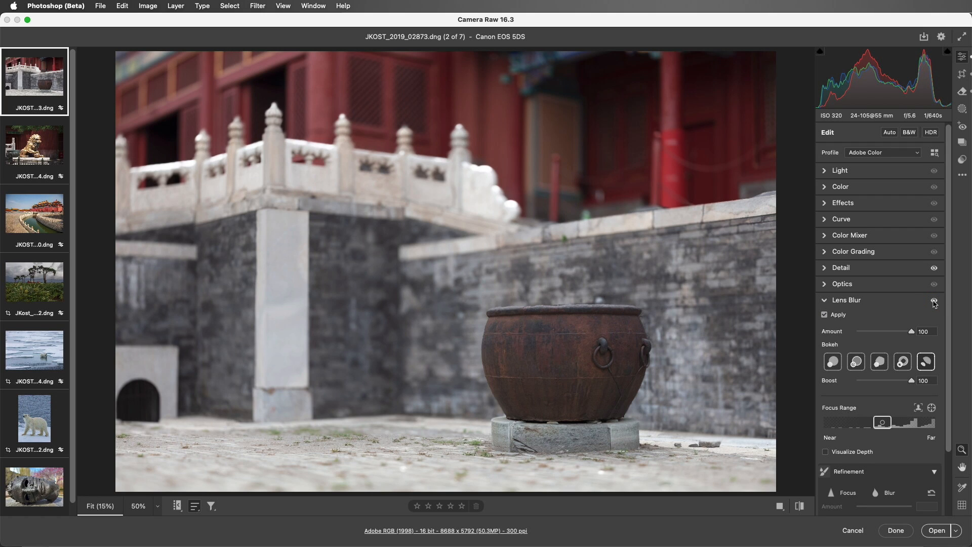
Try applying the previous settings to the golden lion photo, and undo them
{"action": "left_click", "coordinate": [39, 151]}
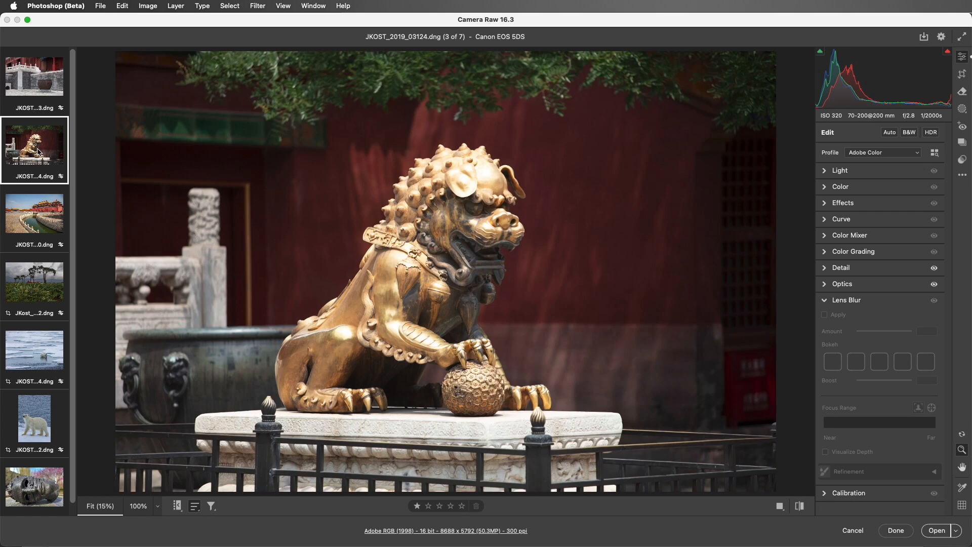
{"action": "left_click", "coordinate": [962, 174]}
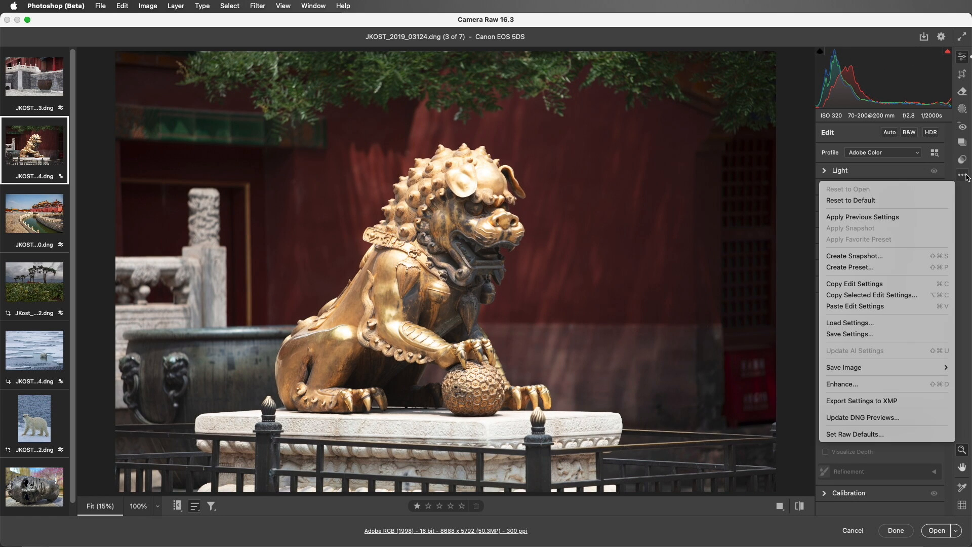
{"action": "left_click", "coordinate": [926, 220]}
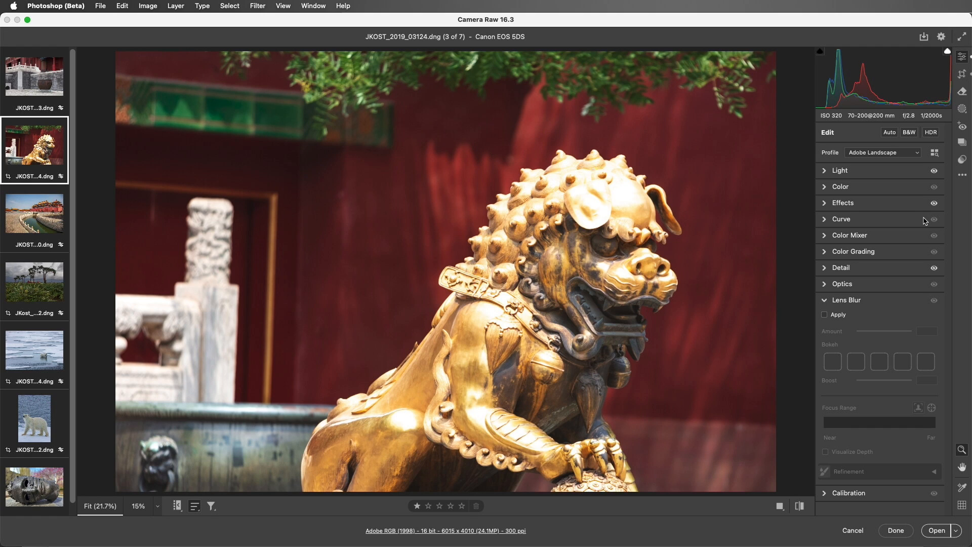
{"action": "key", "text": "super+z"}
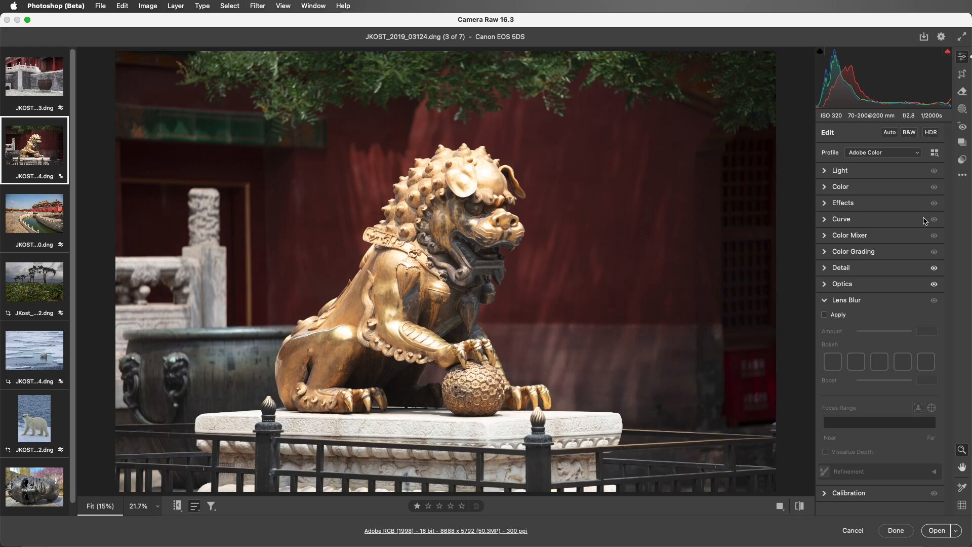
Copy only the Lens Blur settings from the pot photo, with Focus on Subject included
{"action": "left_click", "coordinate": [57, 88]}
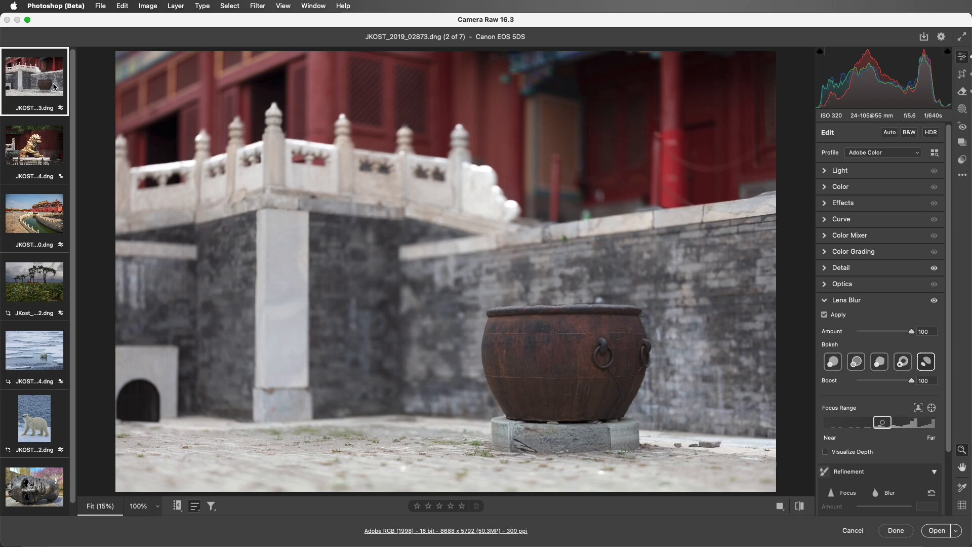
{"action": "left_click", "coordinate": [961, 177]}
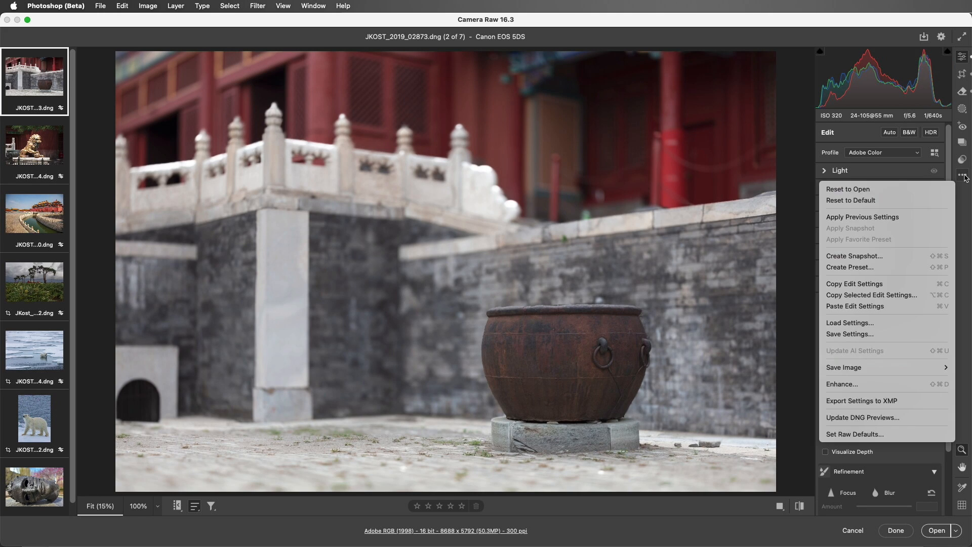
{"action": "left_click", "coordinate": [919, 299]}
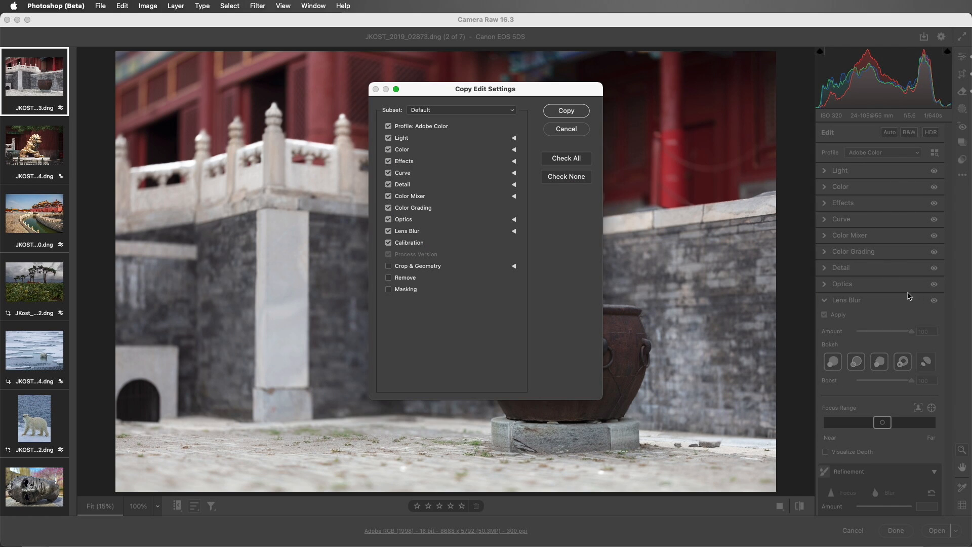
{"action": "left_click", "coordinate": [578, 179]}
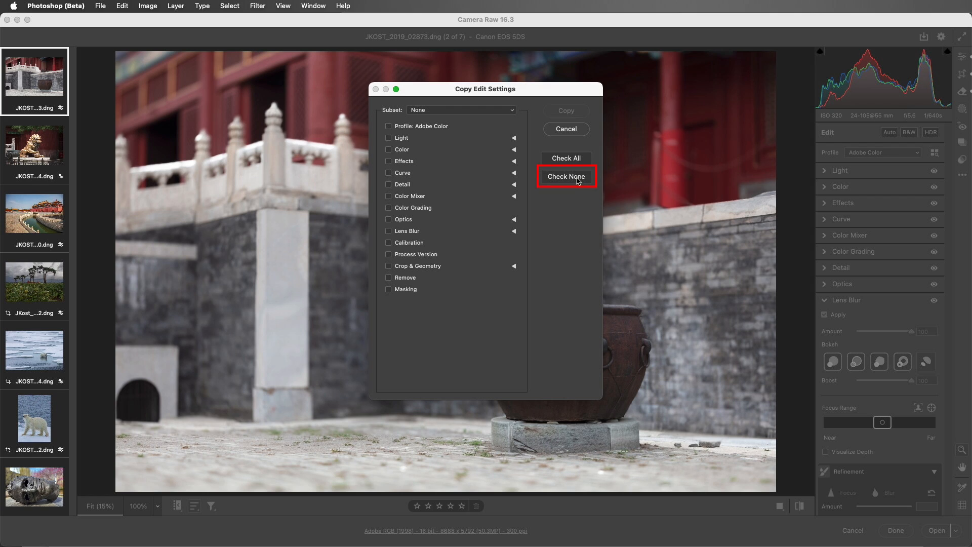
{"action": "left_click", "coordinate": [389, 231]}
{"action": "left_click", "coordinate": [514, 232]}
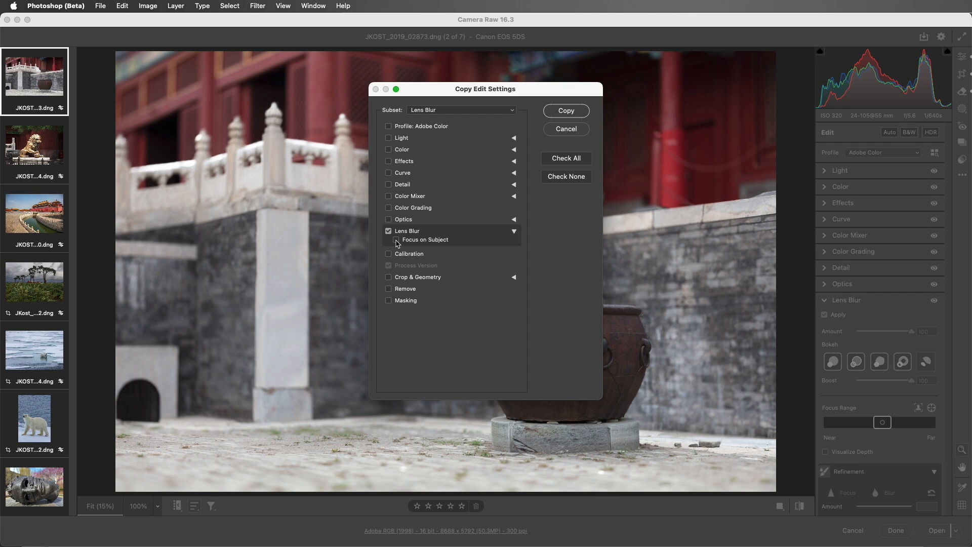
{"action": "left_click", "coordinate": [566, 112]}
Paste the copied Lens Blur settings onto the golden lion photo
{"action": "key", "text": "Down"}
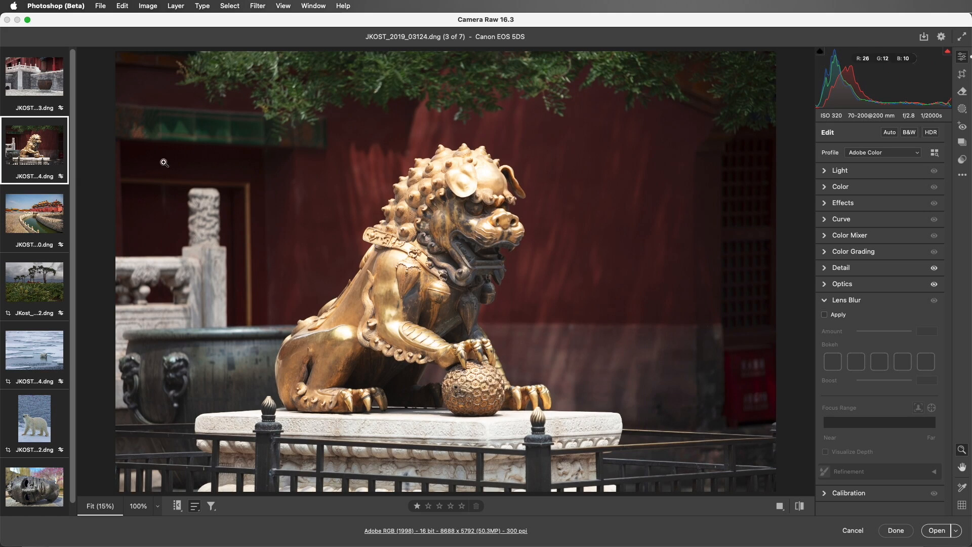
{"action": "left_click", "coordinate": [962, 175]}
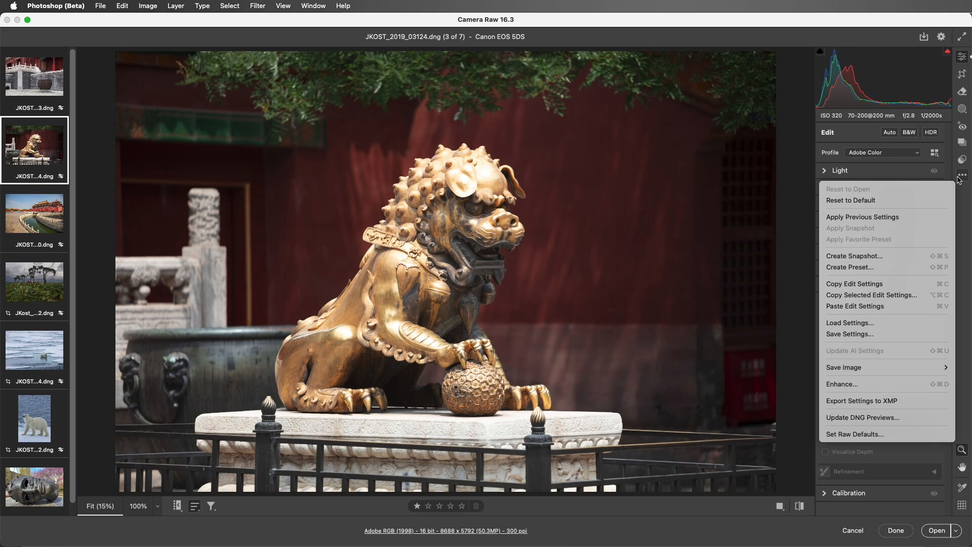
{"action": "left_click", "coordinate": [902, 306]}
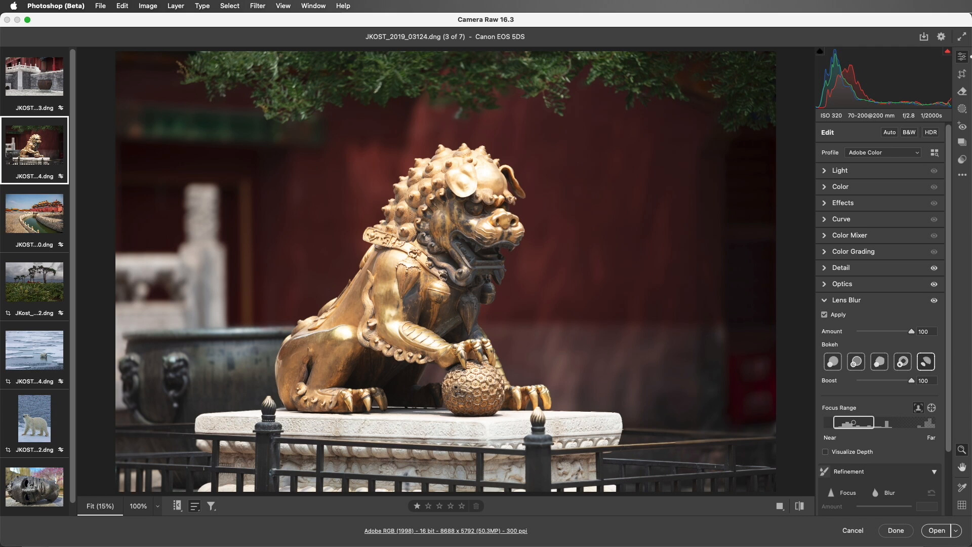
Apply Lens Blur to the palace canal and cypress tree photos together with amount 96, choose Ring bokeh with boost 81, and check the tree photo
{"action": "left_click", "coordinate": [44, 222]}
{"action": "left_click", "coordinate": [48, 285], "text": "shift"}
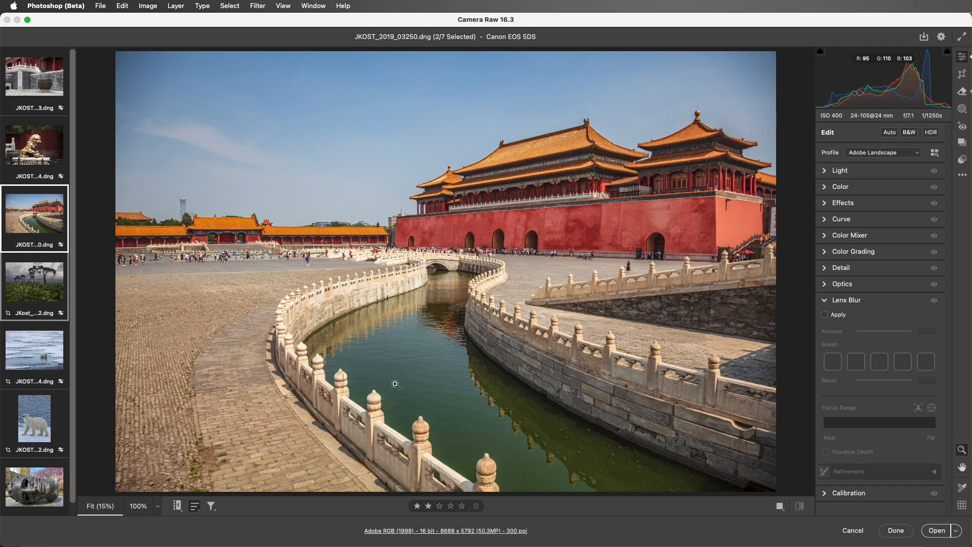
{"action": "left_click", "coordinate": [824, 315]}
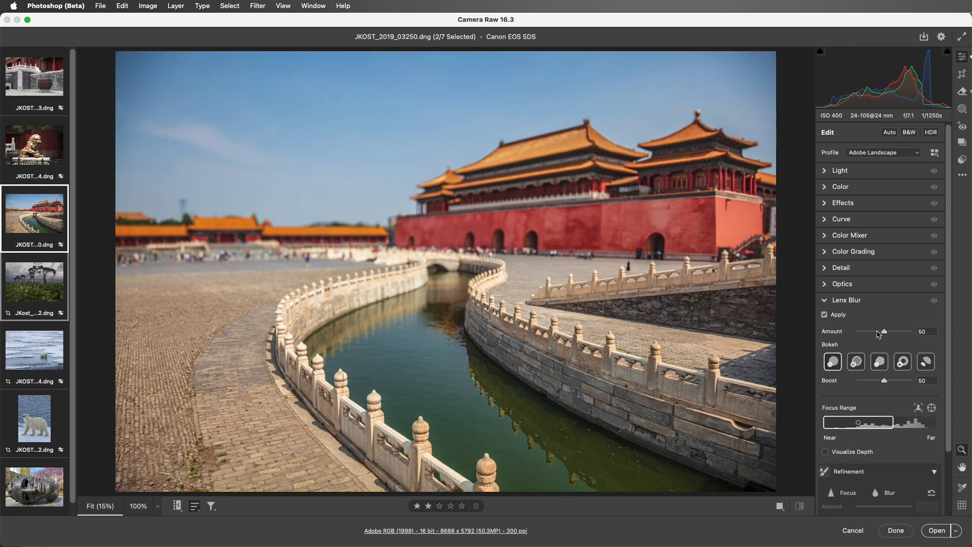
{"action": "left_click_drag", "start_coordinate": [885, 334], "coordinate": [910, 334]}
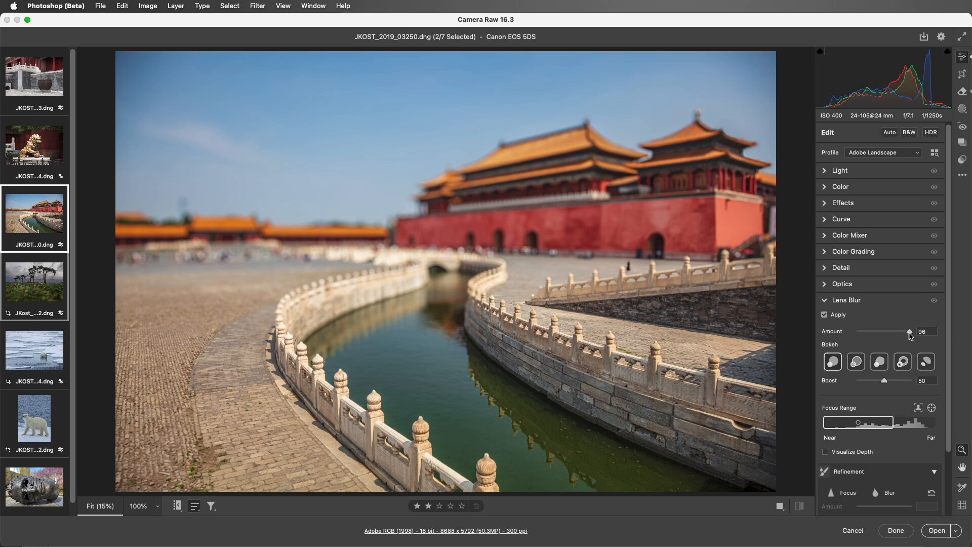
{"action": "left_click", "coordinate": [903, 361]}
{"action": "left_click_drag", "start_coordinate": [885, 380], "coordinate": [902, 381]}
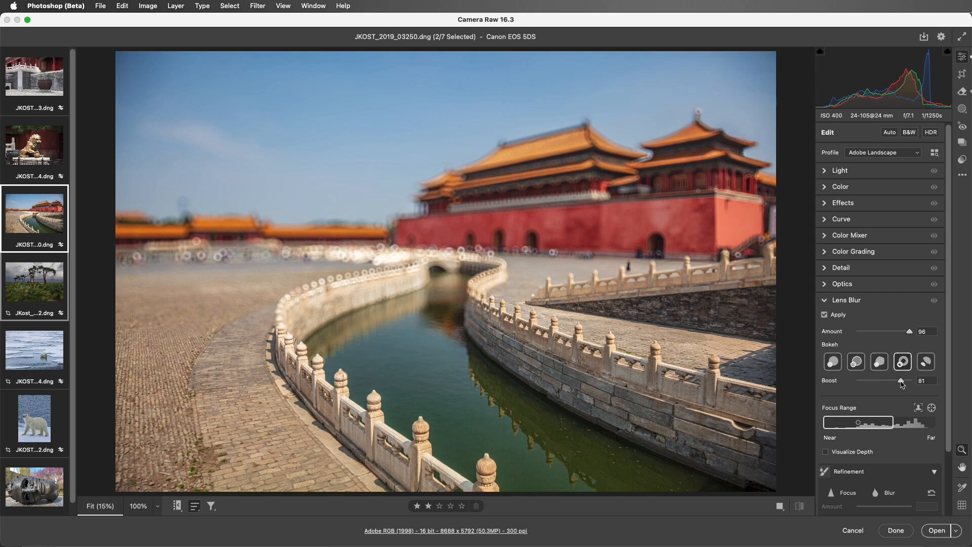
{"action": "left_click", "coordinate": [44, 290]}
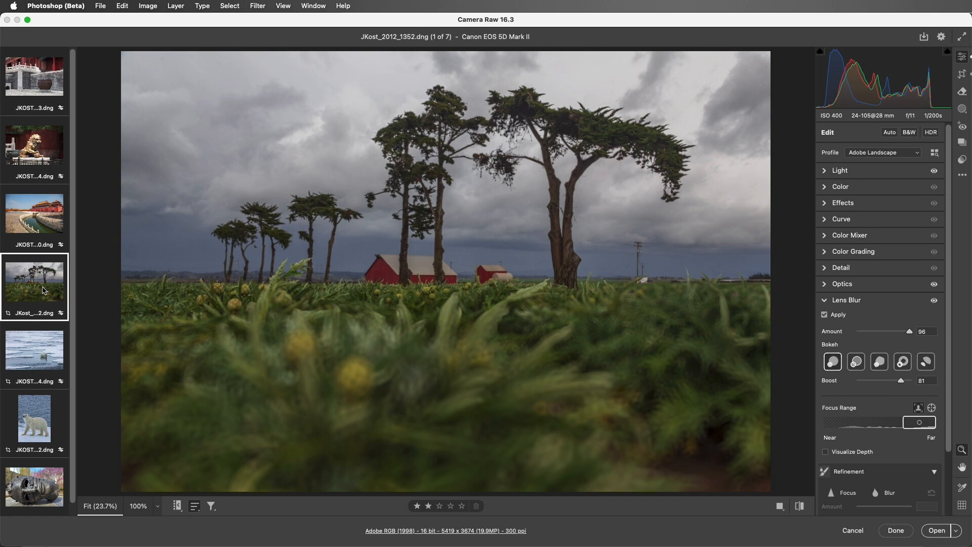
Apply the Adaptive: Blur Background preset Strong to the photo of the polar bear among ice floes
{"action": "left_click", "coordinate": [51, 351]}
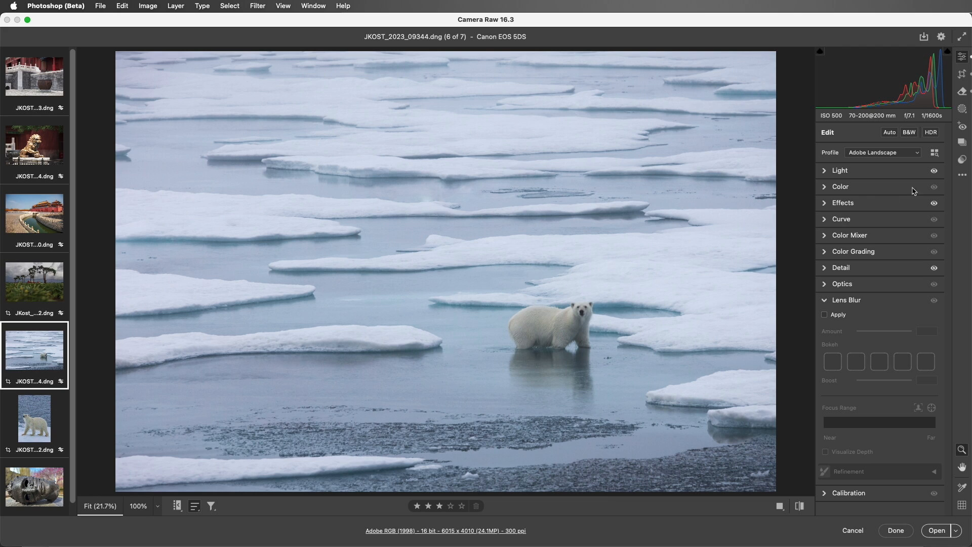
{"action": "left_click", "coordinate": [962, 161]}
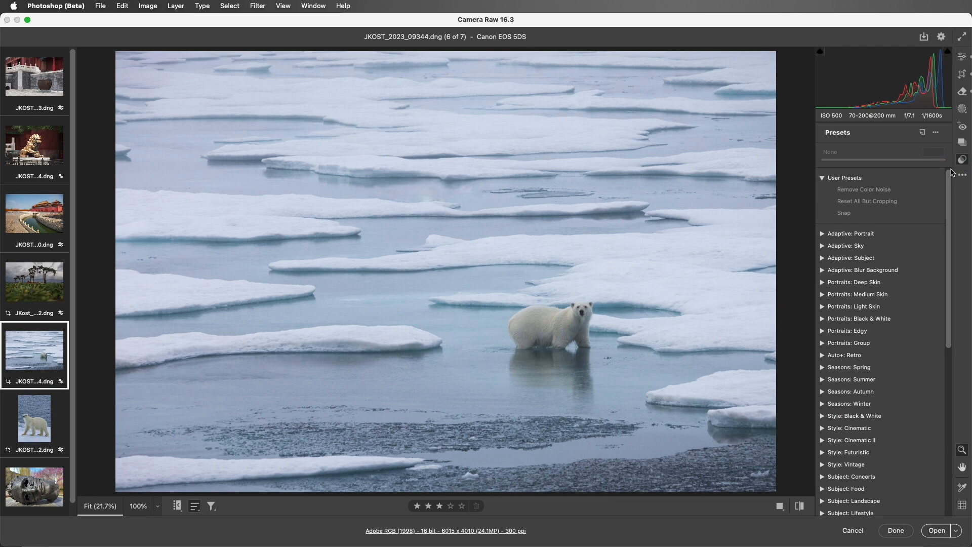
{"action": "left_click", "coordinate": [823, 271]}
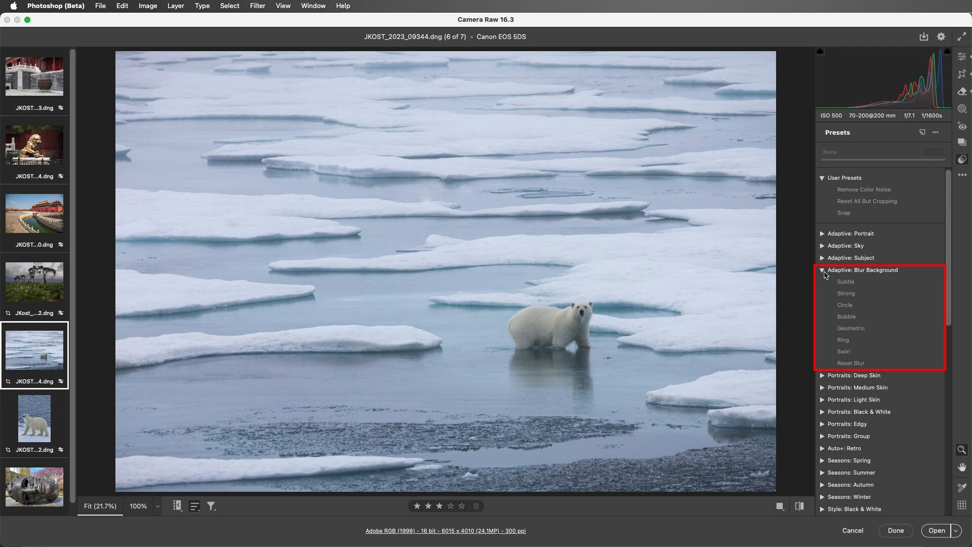
{"action": "left_click", "coordinate": [864, 294]}
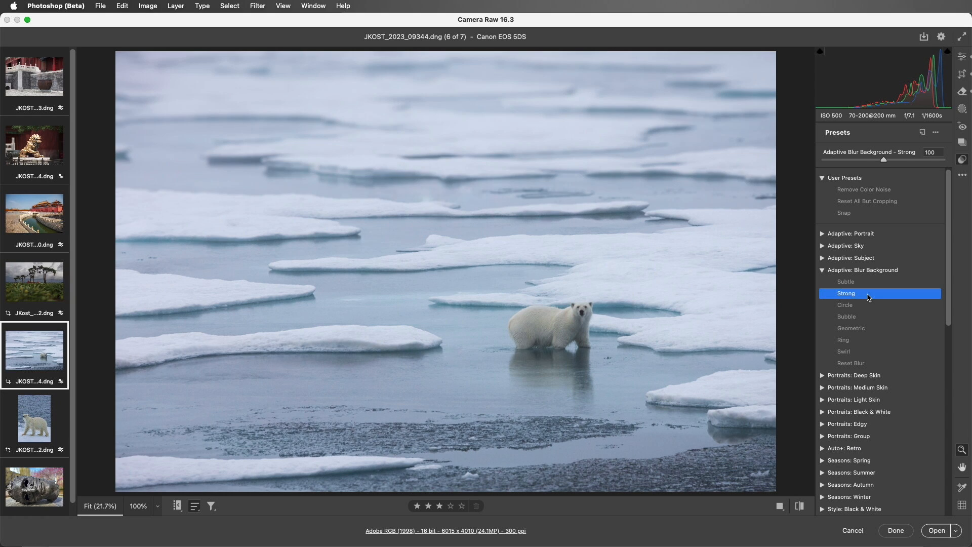
Set the Lens Blur amount to 70 and the boost to 96 on the ice floe photo
{"action": "left_click", "coordinate": [962, 57]}
{"action": "left_click", "coordinate": [926, 331]}
{"action": "type", "text": "70"}
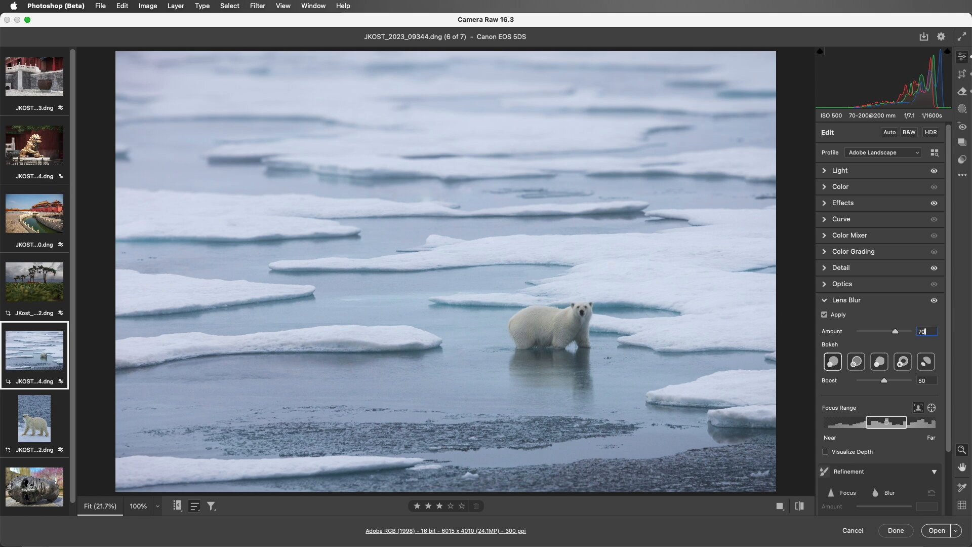
{"action": "left_click_drag", "start_coordinate": [884, 380], "coordinate": [910, 383]}
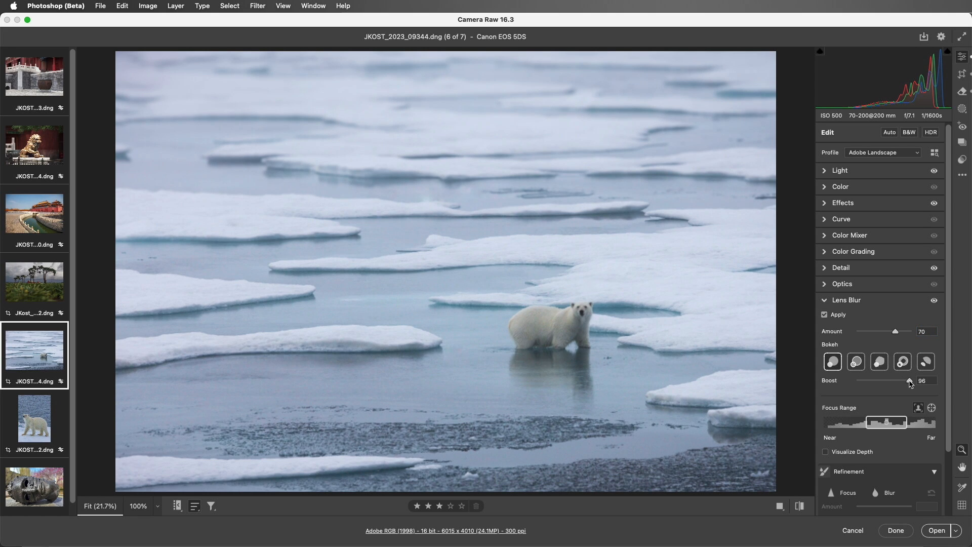
Create a preset named JK LensBlur in User Presets that includes only the Lens Blur settings
{"action": "left_click", "coordinate": [963, 160]}
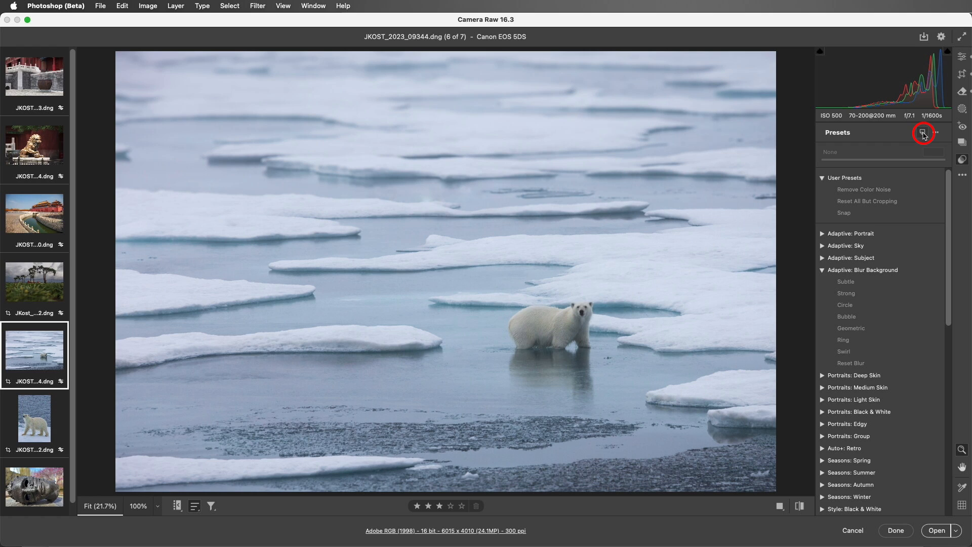
{"action": "left_click", "coordinate": [923, 133]}
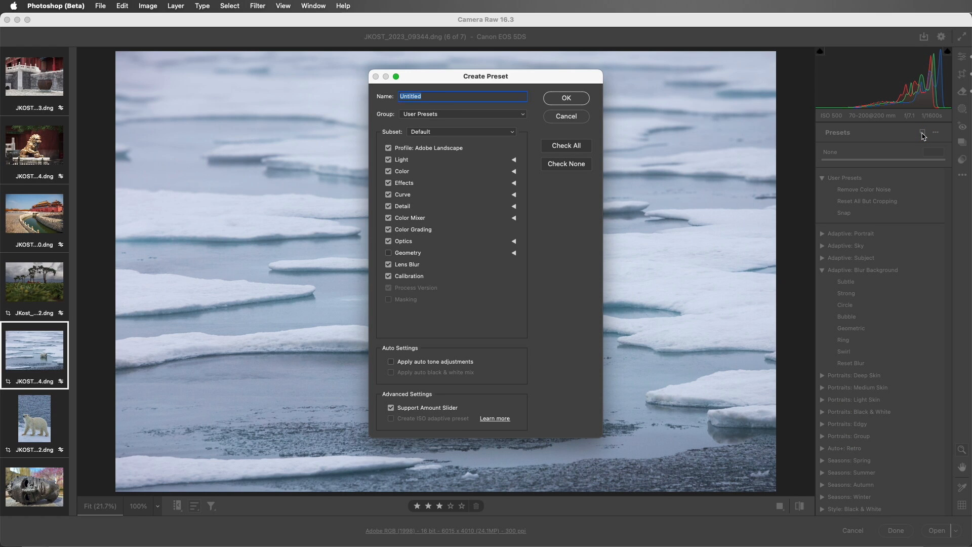
{"action": "type", "text": "JK LensBlur"}
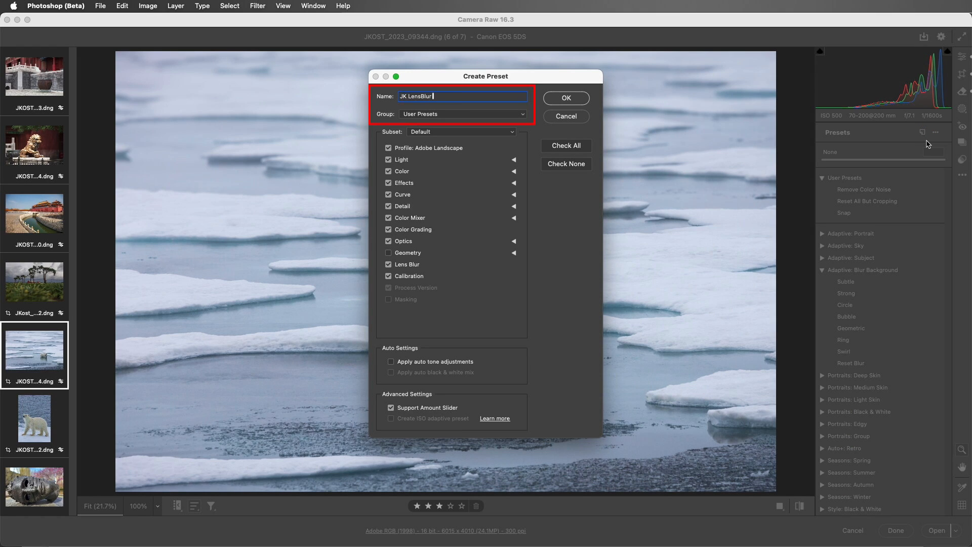
{"action": "left_click", "coordinate": [579, 164]}
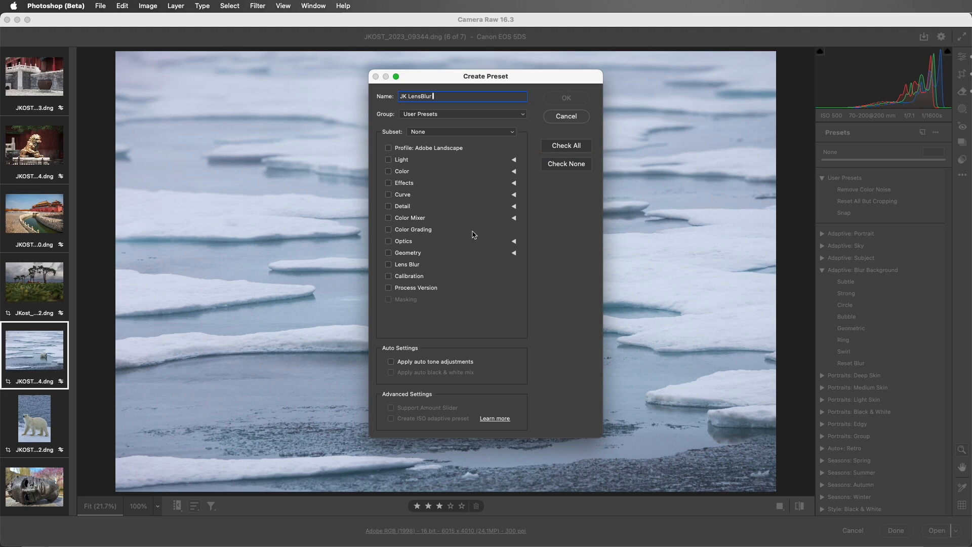
{"action": "left_click", "coordinate": [415, 266]}
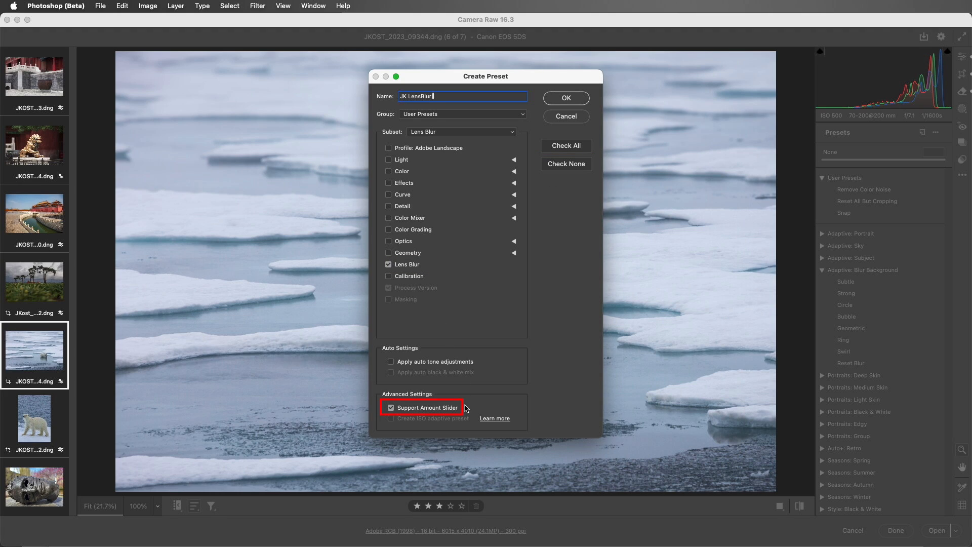
{"action": "left_click", "coordinate": [579, 101]}
Apply the JK LensBlur preset to the close-up polar bear photo and raise the preset's amount
{"action": "left_click", "coordinate": [61, 419]}
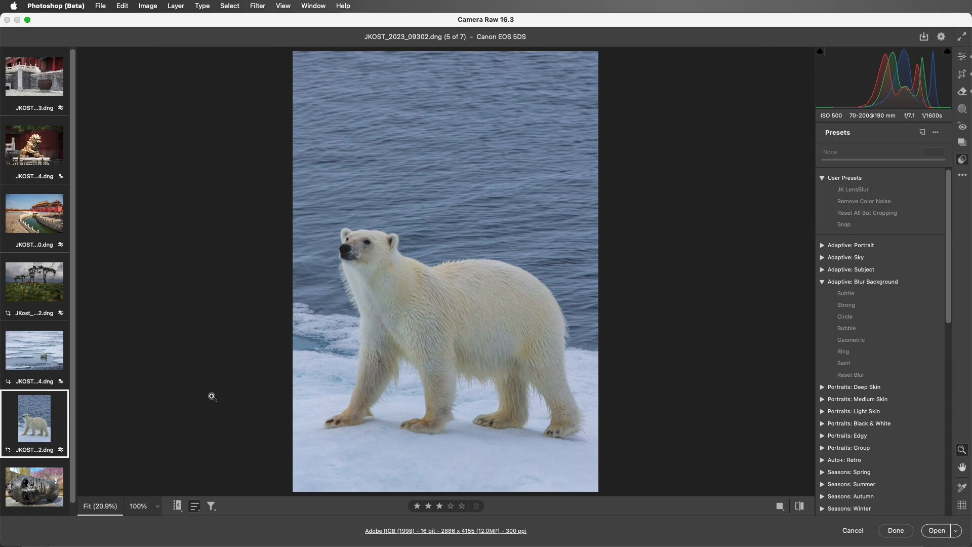
{"action": "left_click", "coordinate": [850, 191]}
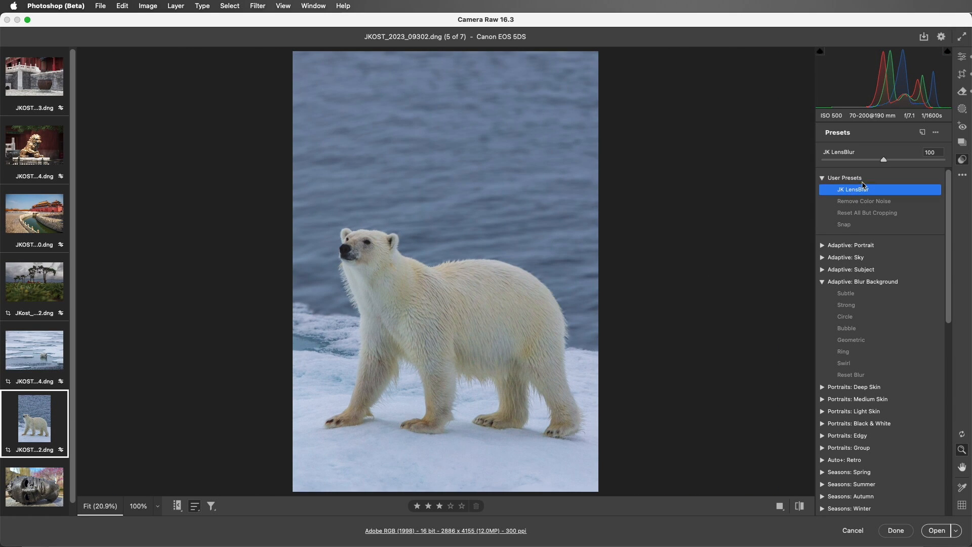
{"action": "left_click_drag", "start_coordinate": [884, 160], "coordinate": [942, 161]}
Turn off Use Device Depth in the Lens Blur options of the bronze head sculpture photo
{"action": "left_click", "coordinate": [50, 492]}
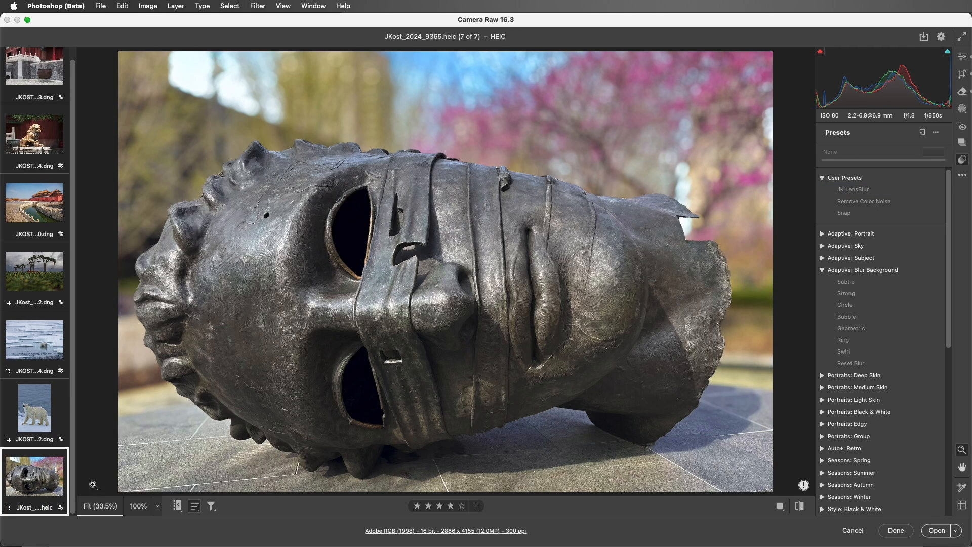
{"action": "left_click", "coordinate": [962, 58]}
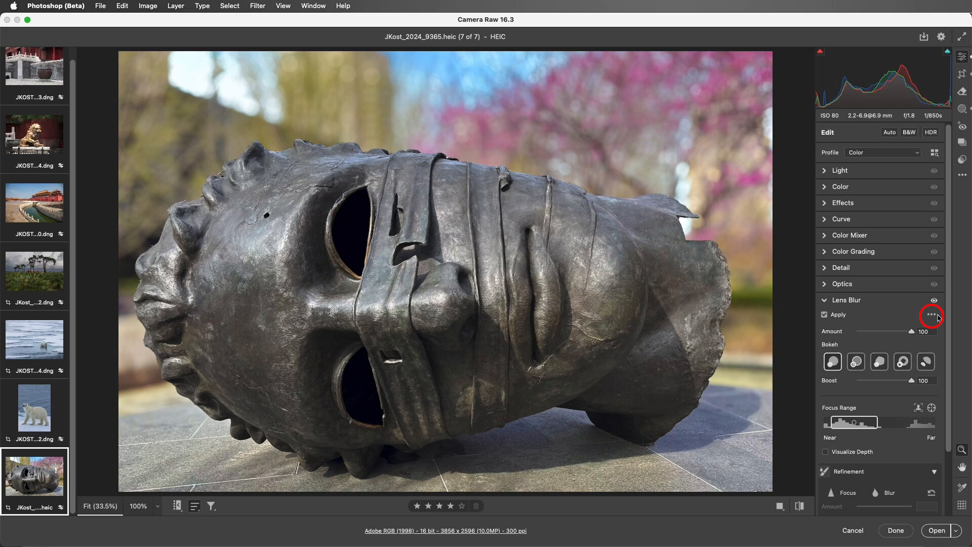
{"action": "left_click", "coordinate": [932, 315]}
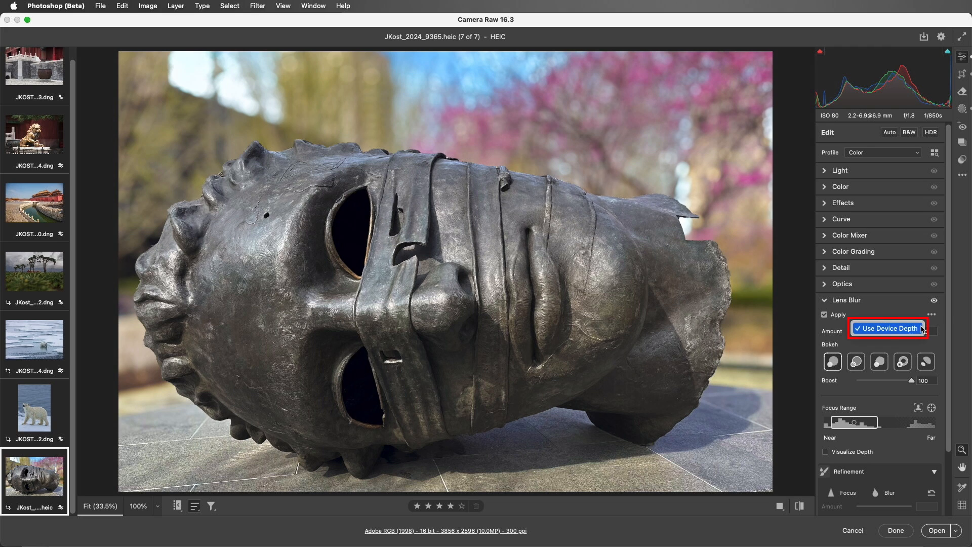
{"action": "left_click", "coordinate": [922, 329]}
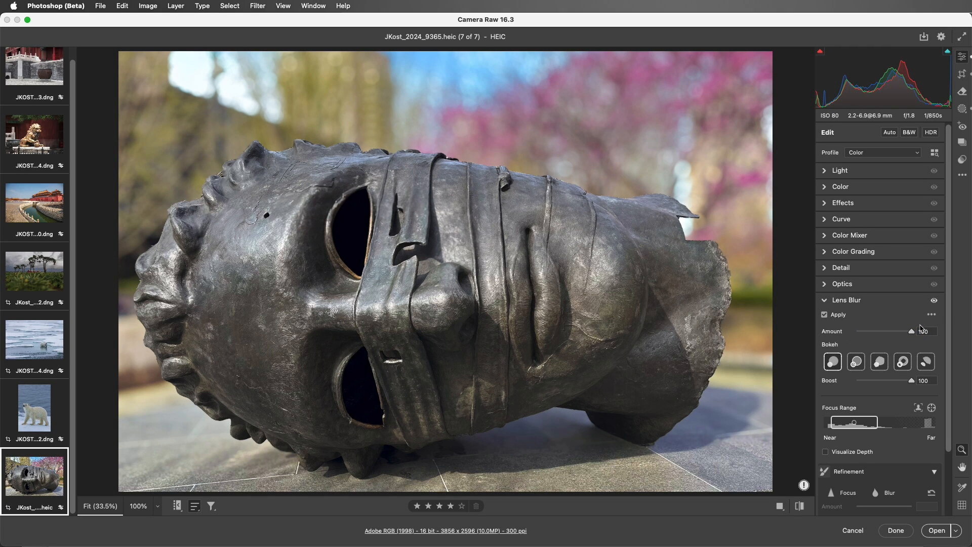